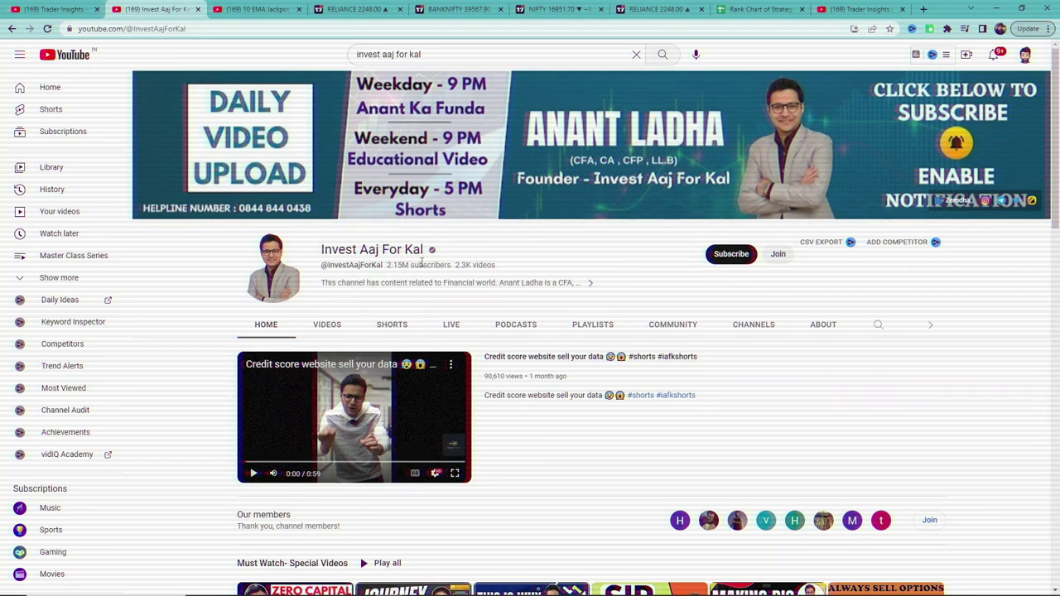
Go from the Invest Aaj For Kal channel to Trader Insights and bring up the '10 EMA Jackpot Strategy' video
{"action": "left_click", "coordinate": [64, 7]}
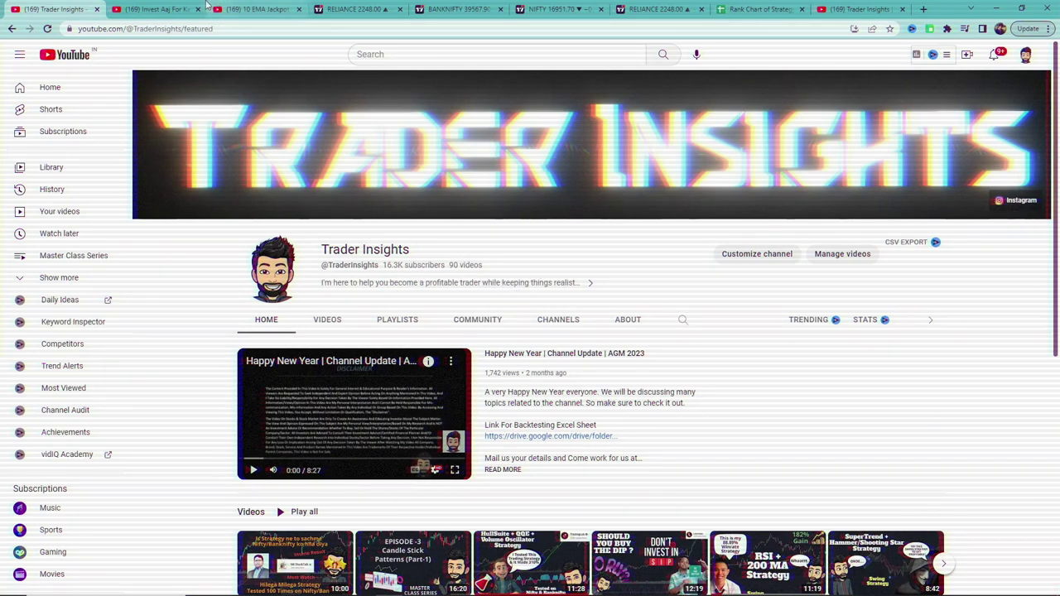
{"action": "left_click", "coordinate": [240, 8]}
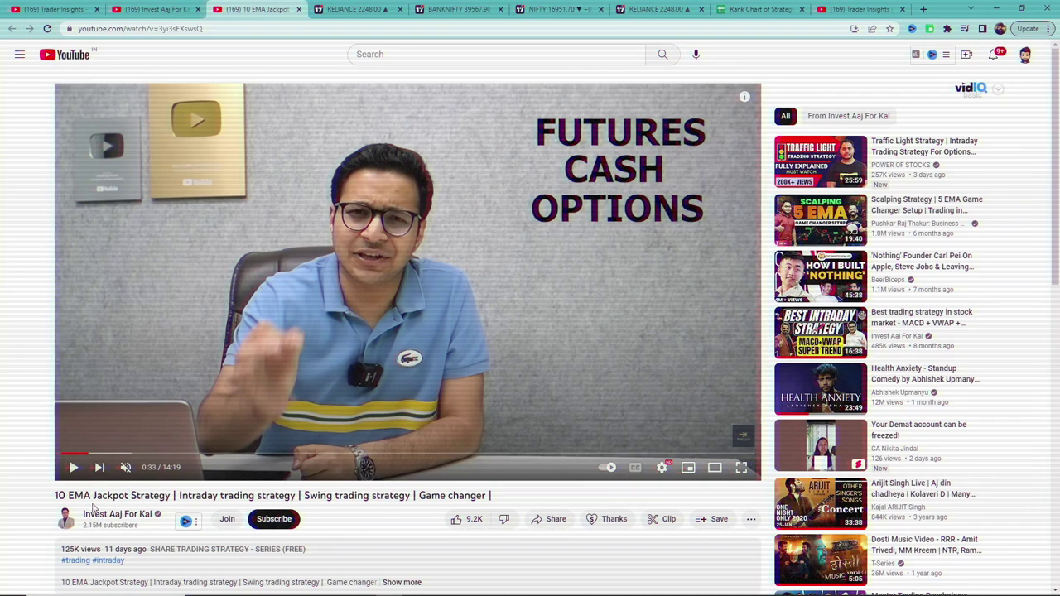
Highlight '10 EMA' in the video title and expand the full video description
{"action": "left_click_drag", "start_coordinate": [56, 496], "coordinate": [83, 495]}
{"action": "left_click", "coordinate": [157, 495]}
{"action": "scroll", "coordinate": [305, 389], "scroll_direction": "down", "scroll_amount": 1}
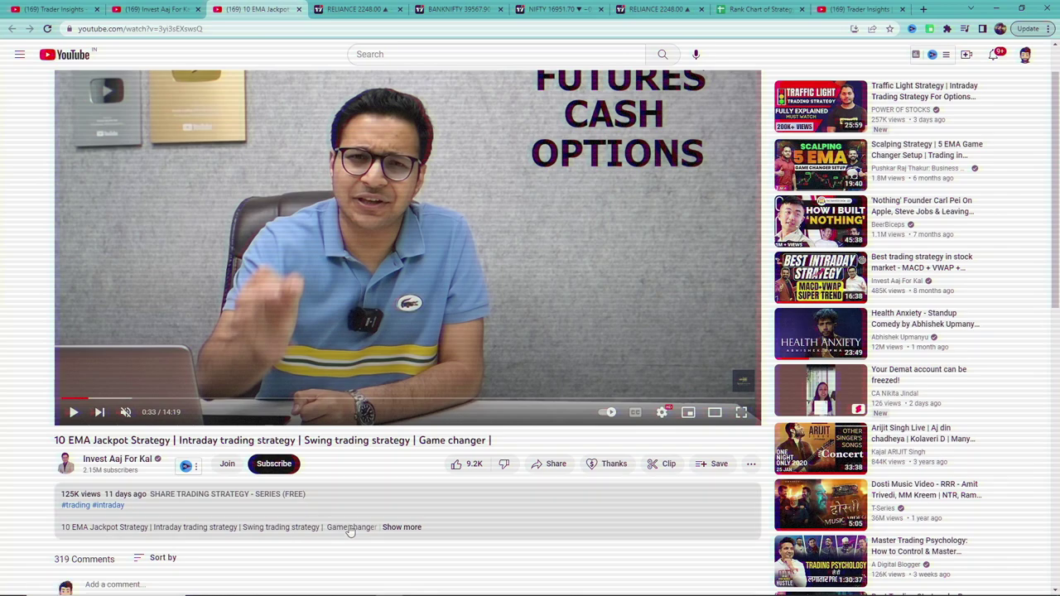
{"action": "left_click", "coordinate": [398, 528]}
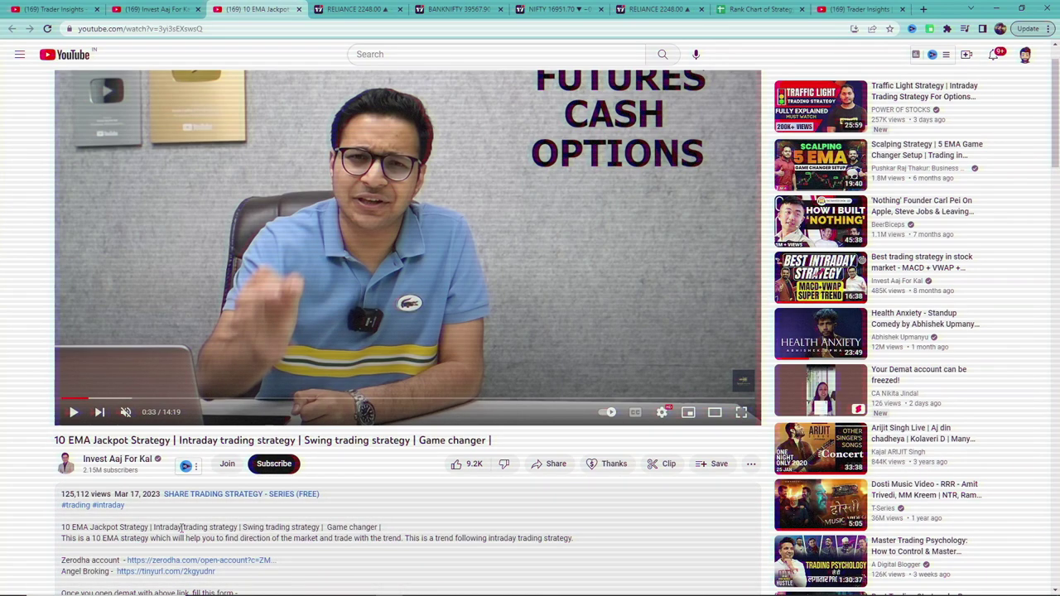
{"action": "scroll", "coordinate": [182, 527], "scroll_direction": "up", "scroll_amount": 1}
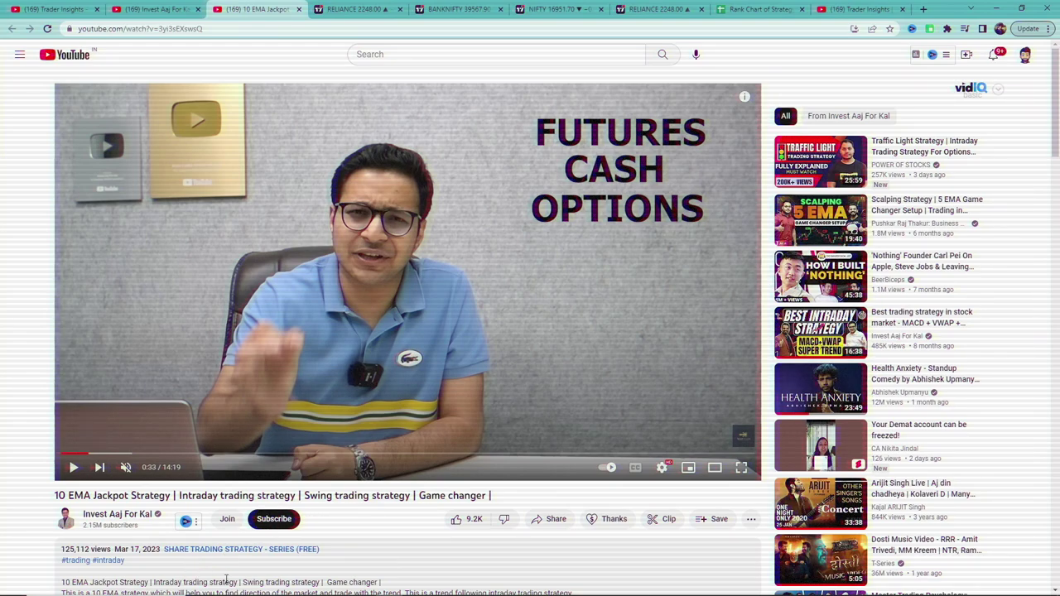
Highlight the intraday and swing strategy wording in the description, then go to the RELIANCE chart
{"action": "left_click_drag", "start_coordinate": [153, 582], "coordinate": [320, 583]}
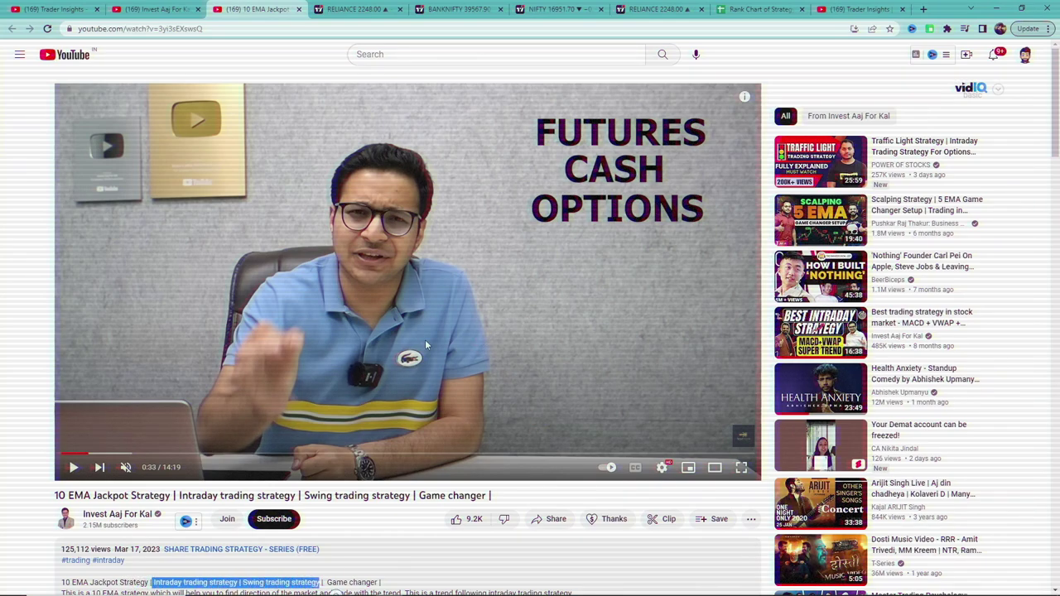
{"action": "left_click", "coordinate": [28, 306]}
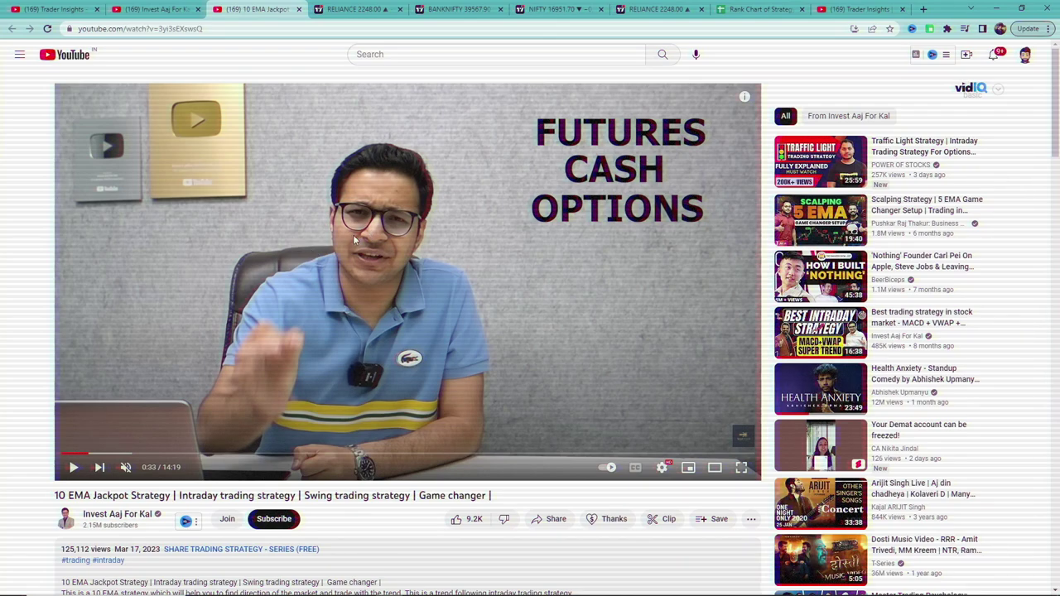
{"action": "left_click", "coordinate": [370, 9]}
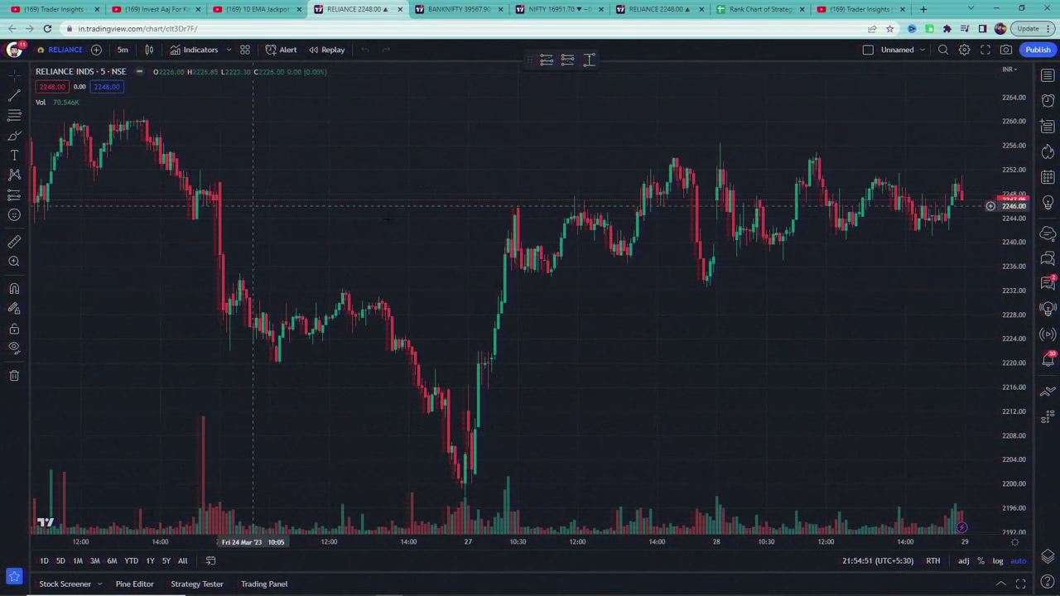
Zoom and pan the RELIANCE chart to the latest candles, keeping the 5-minute interval
{"action": "scroll", "coordinate": [574, 386], "scroll_direction": "up", "scroll_amount": 3}
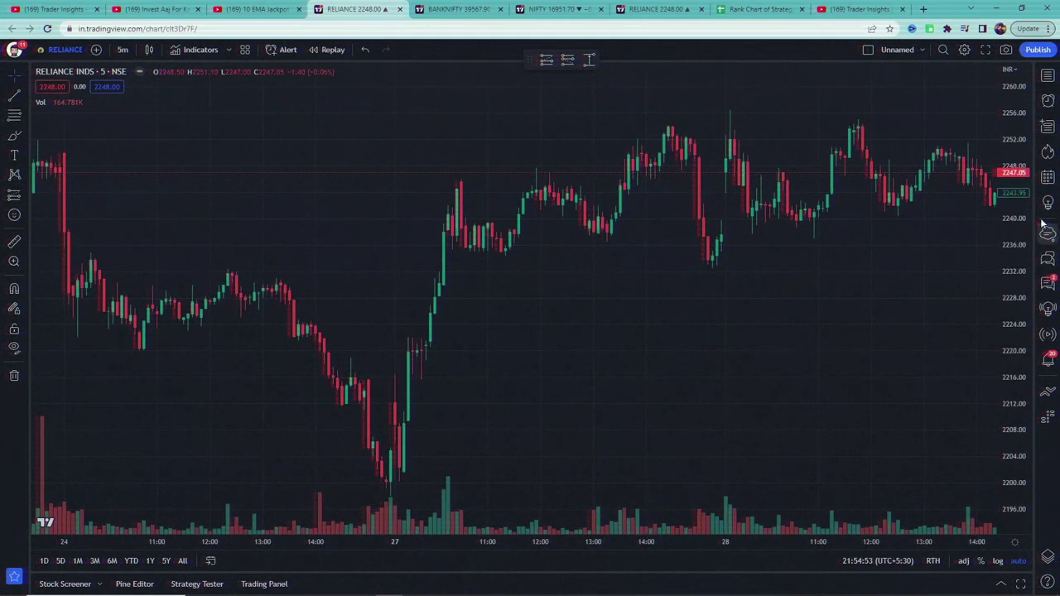
{"action": "left_click_drag", "start_coordinate": [801, 291], "coordinate": [705, 308]}
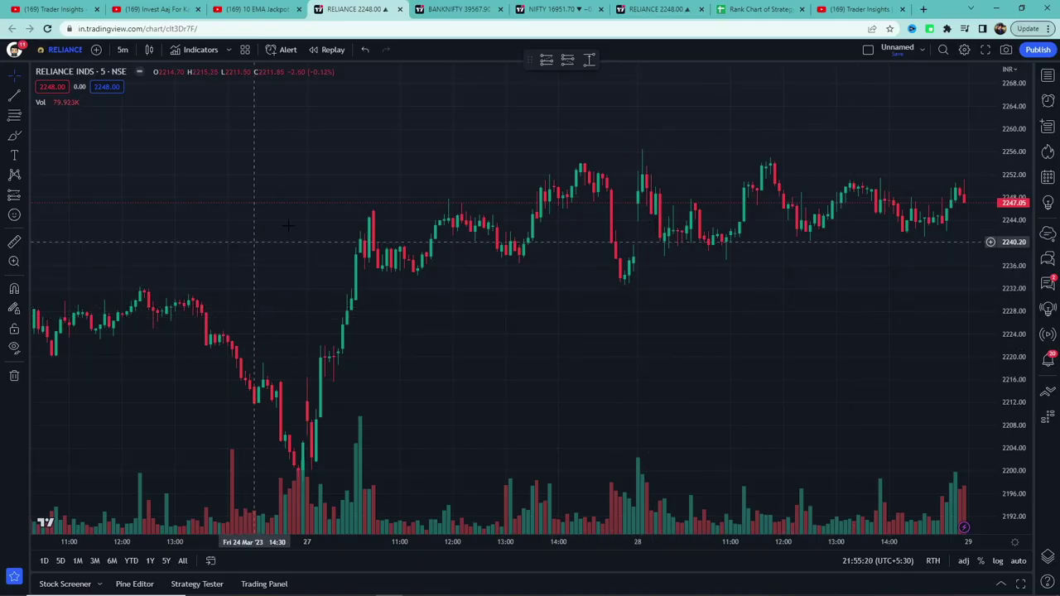
{"action": "left_click", "coordinate": [120, 52]}
{"action": "left_click", "coordinate": [166, 282]}
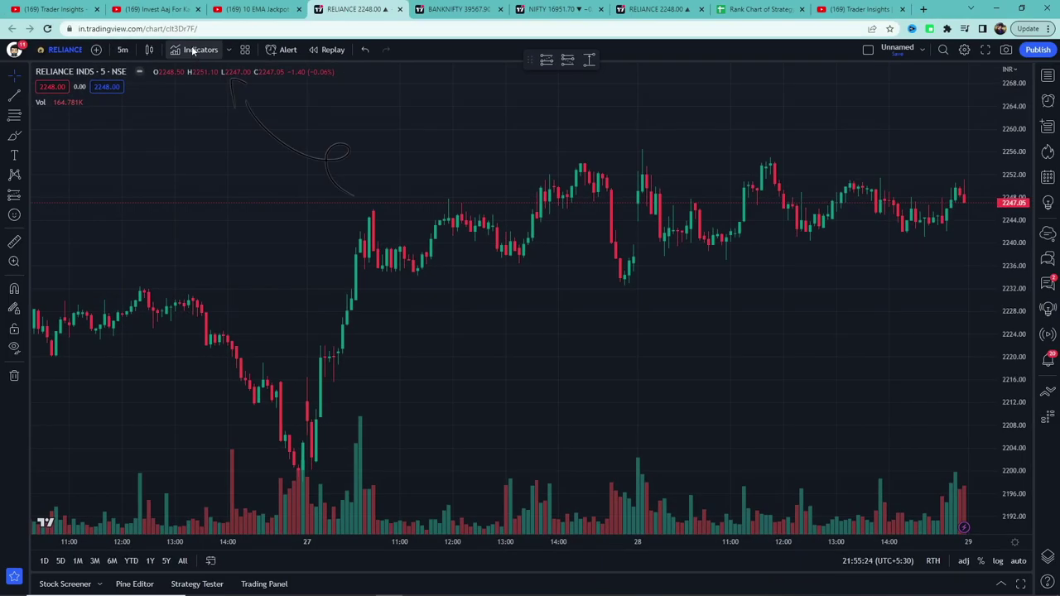
Add the Moving Average Exponential indicator found by searching 'ema'
{"action": "left_click", "coordinate": [192, 49]}
{"action": "type", "text": "ema"}
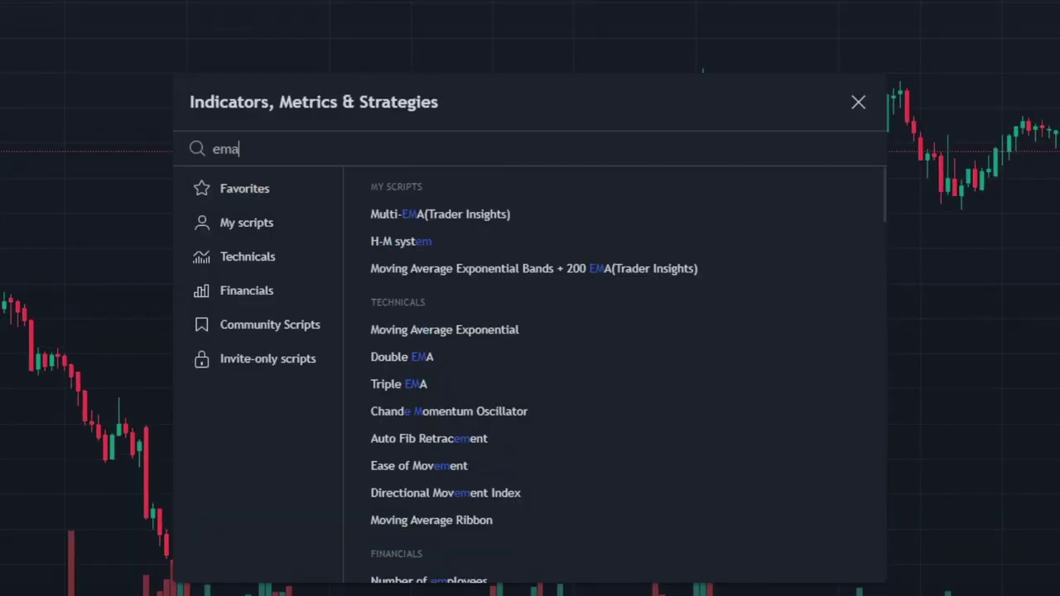
{"action": "left_click", "coordinate": [429, 305]}
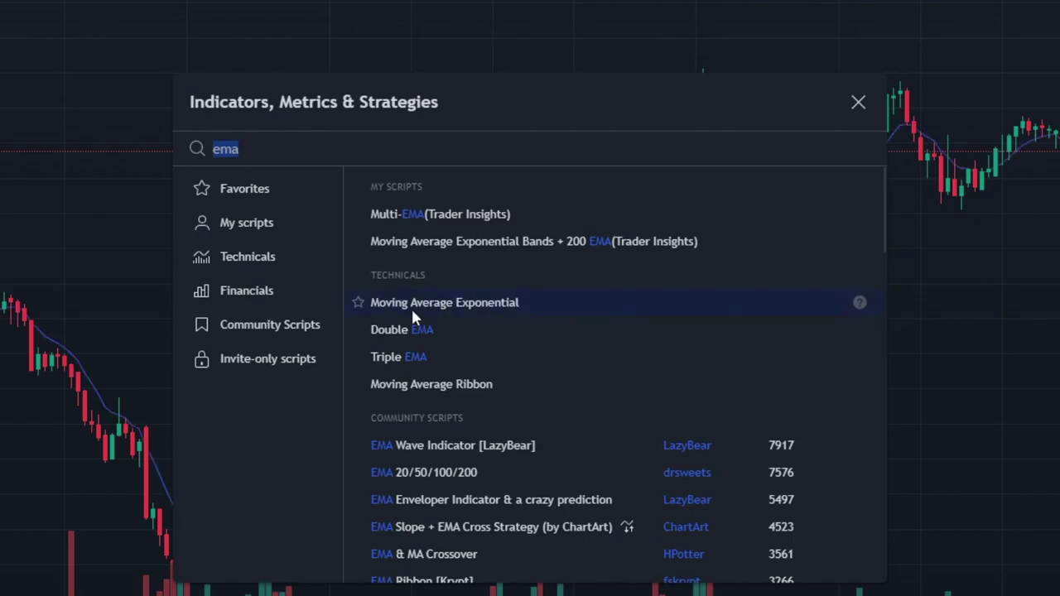
{"action": "left_click", "coordinate": [853, 106]}
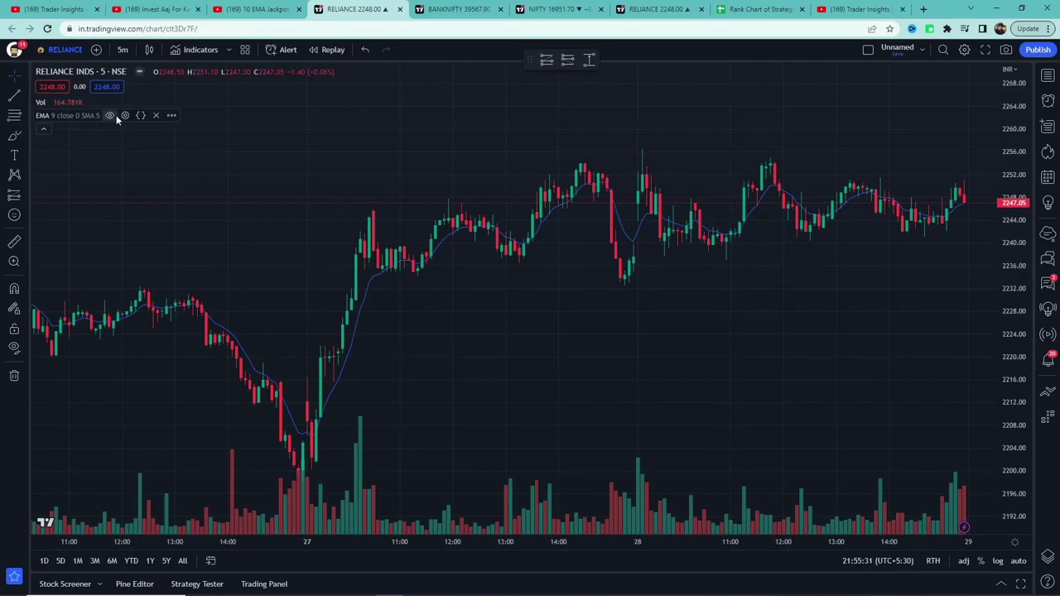
Set the EMA length to 10 with a white line of thickness 2
{"action": "left_click", "coordinate": [125, 115]}
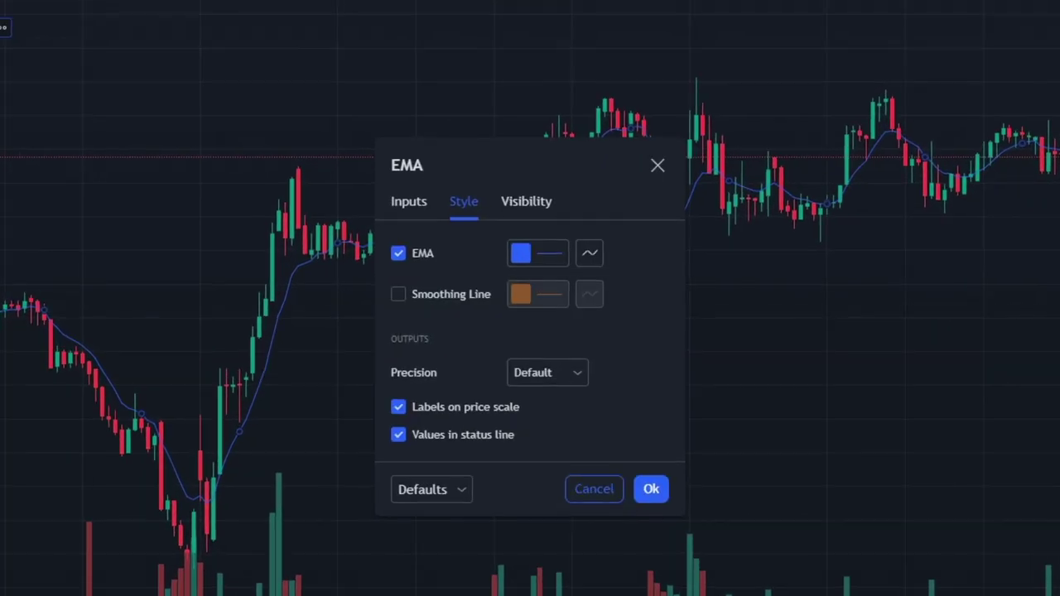
{"action": "left_click", "coordinate": [406, 202]}
{"action": "double_click", "coordinate": [454, 294]}
{"action": "type", "text": "10"}
{"action": "left_click", "coordinate": [474, 209]}
{"action": "left_click", "coordinate": [540, 254]}
{"action": "left_click", "coordinate": [523, 286]}
{"action": "left_click", "coordinate": [585, 554]}
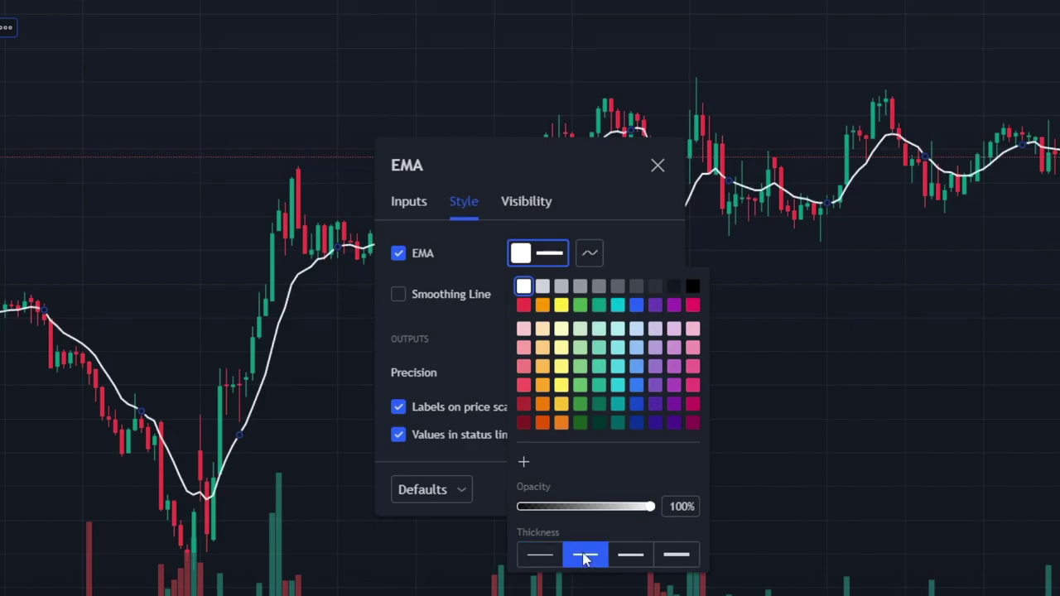
{"action": "left_click", "coordinate": [637, 247]}
{"action": "left_click", "coordinate": [651, 489]}
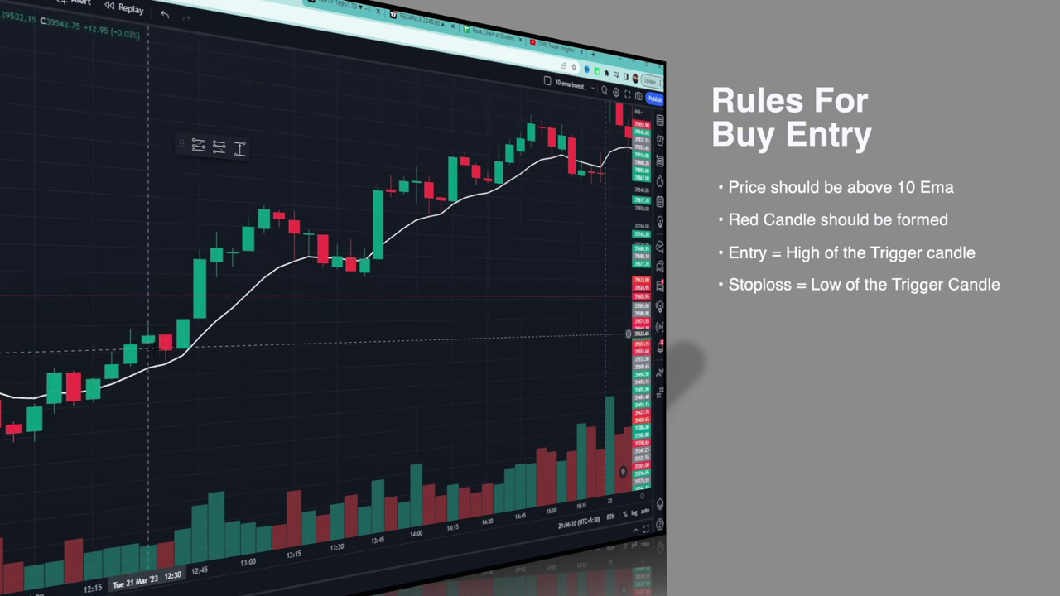
Place a long position at the trigger candle's high, stop at its low, target lowered to the exit close
{"action": "scroll", "coordinate": [212, 319], "scroll_direction": "down", "scroll_amount": 2}
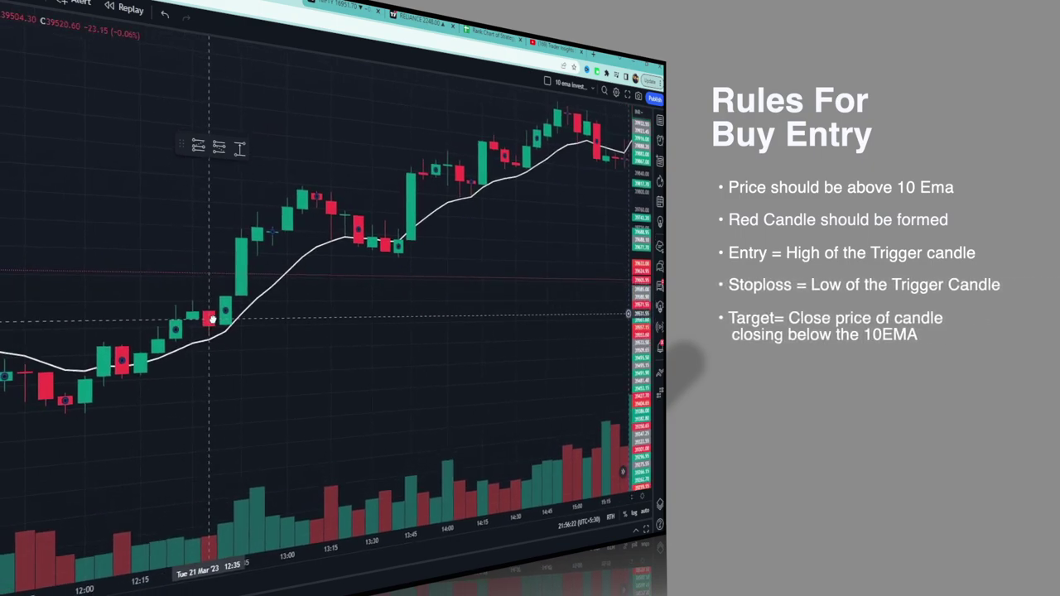
{"action": "scroll", "coordinate": [207, 325], "scroll_direction": "down", "scroll_amount": 1}
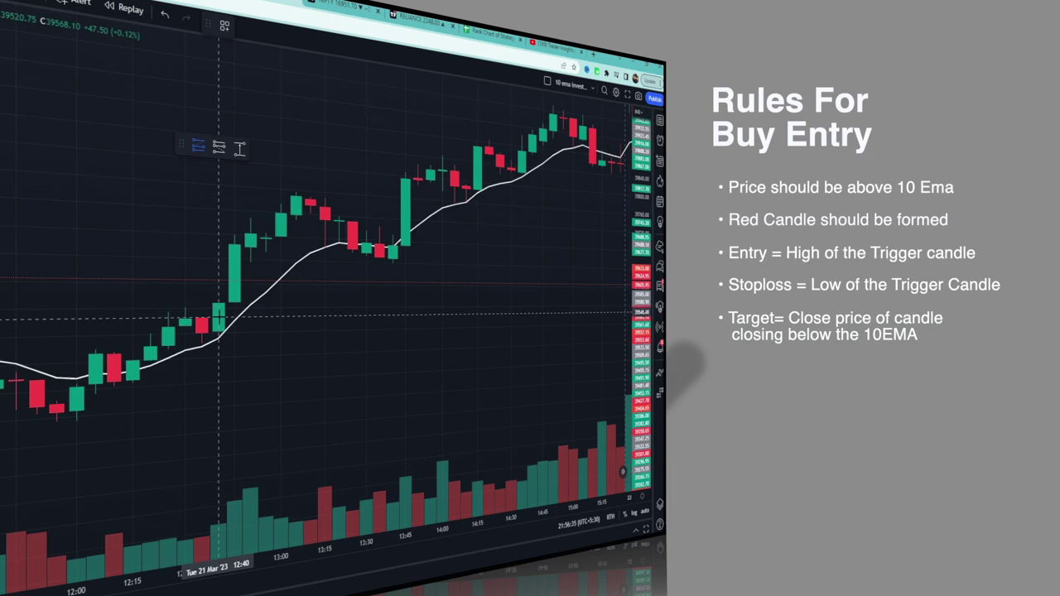
{"action": "left_click", "coordinate": [219, 319]}
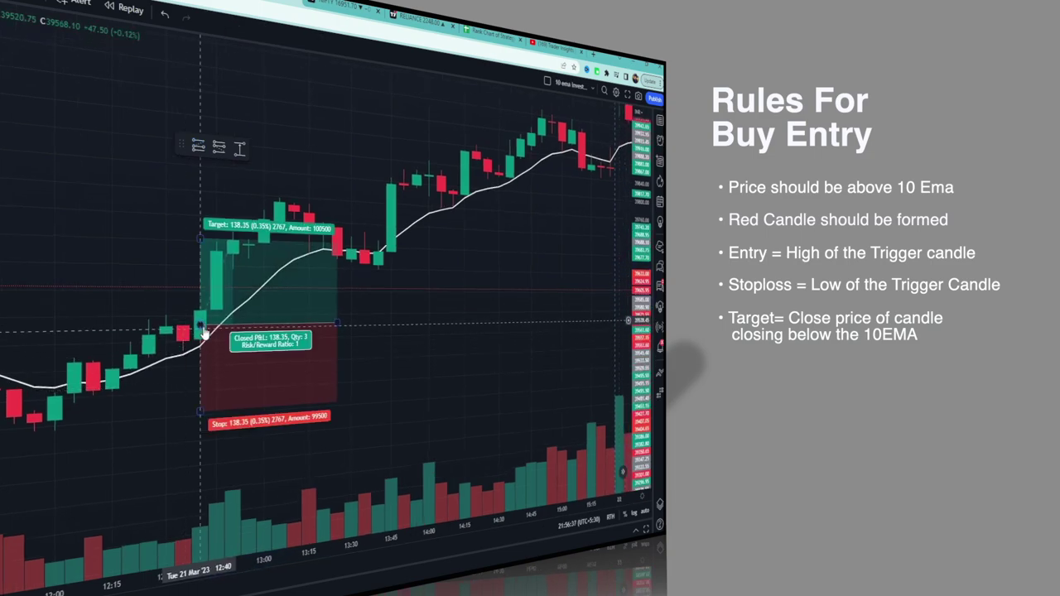
{"action": "left_click", "coordinate": [167, 344]}
{"action": "left_click_drag", "start_coordinate": [199, 410], "coordinate": [201, 350]}
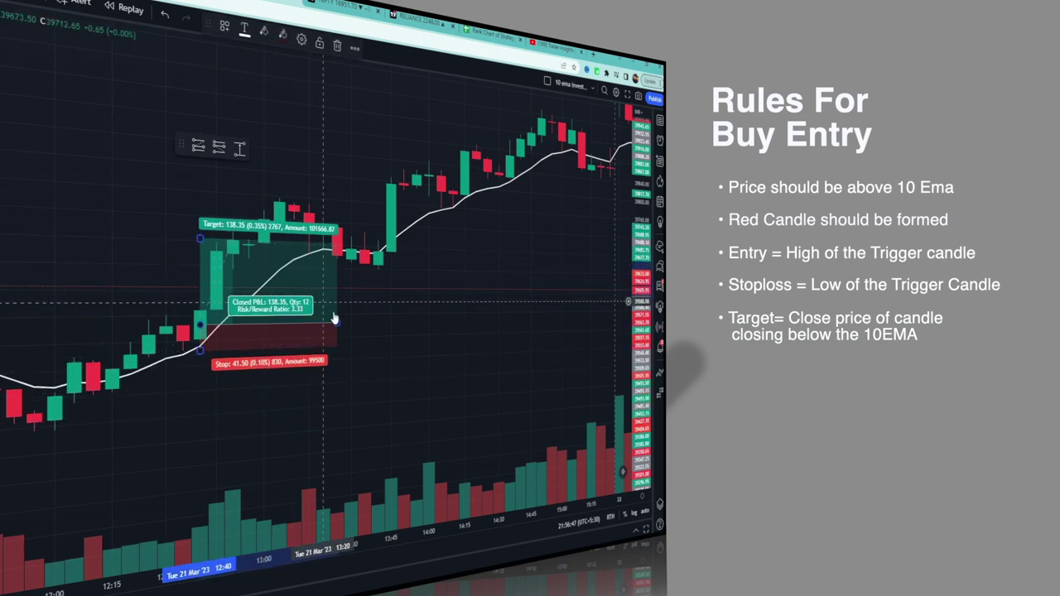
{"action": "left_click_drag", "start_coordinate": [200, 238], "coordinate": [199, 252]}
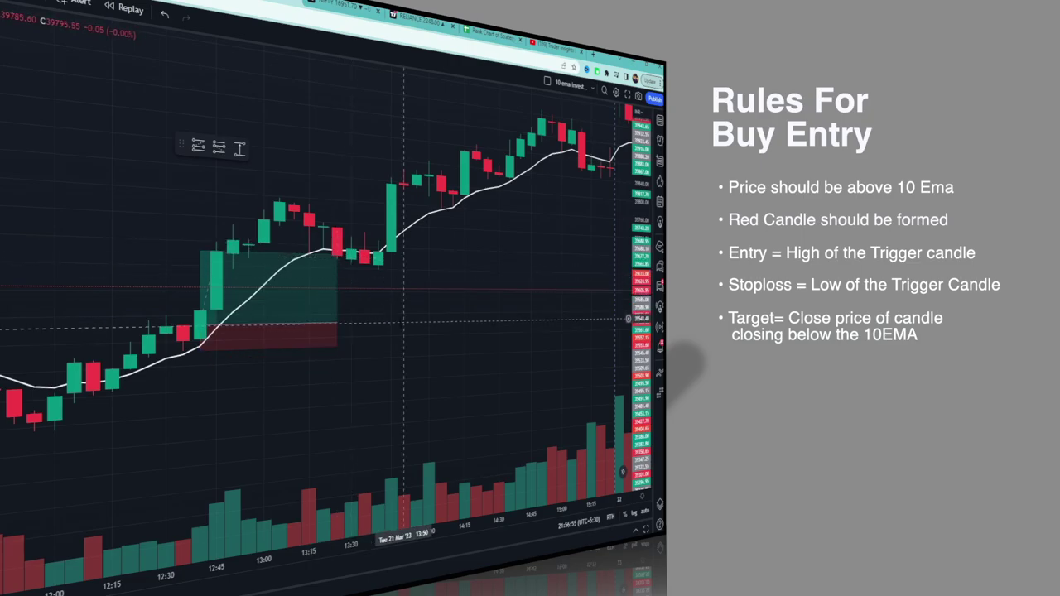
{"action": "left_click_drag", "start_coordinate": [388, 330], "coordinate": [331, 350]}
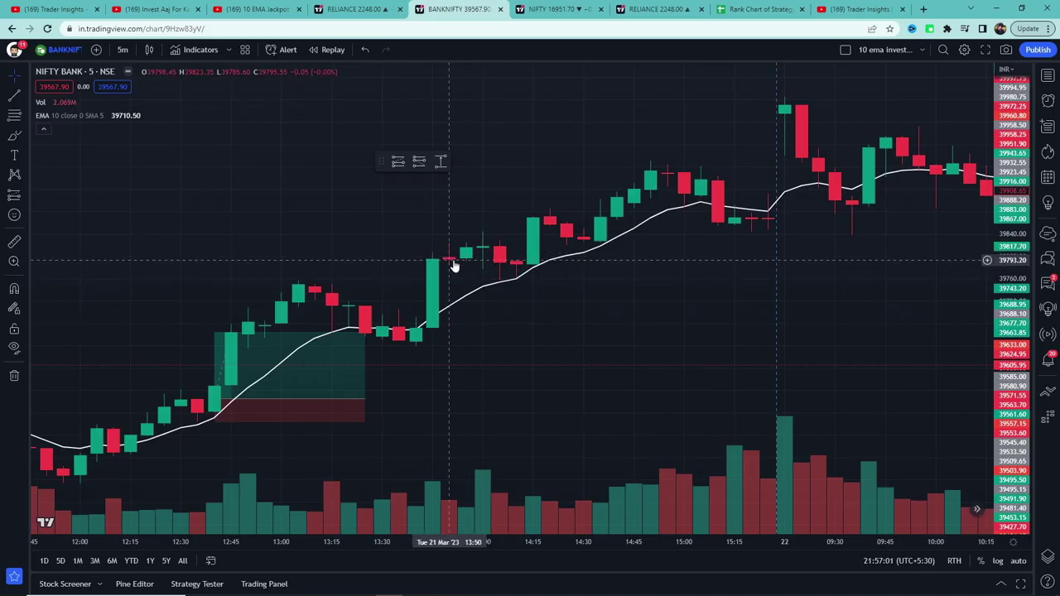
Mark a Bank Nifty long trade: entry at trigger high, stop at its low, target at exit close
{"action": "left_click", "coordinate": [397, 161]}
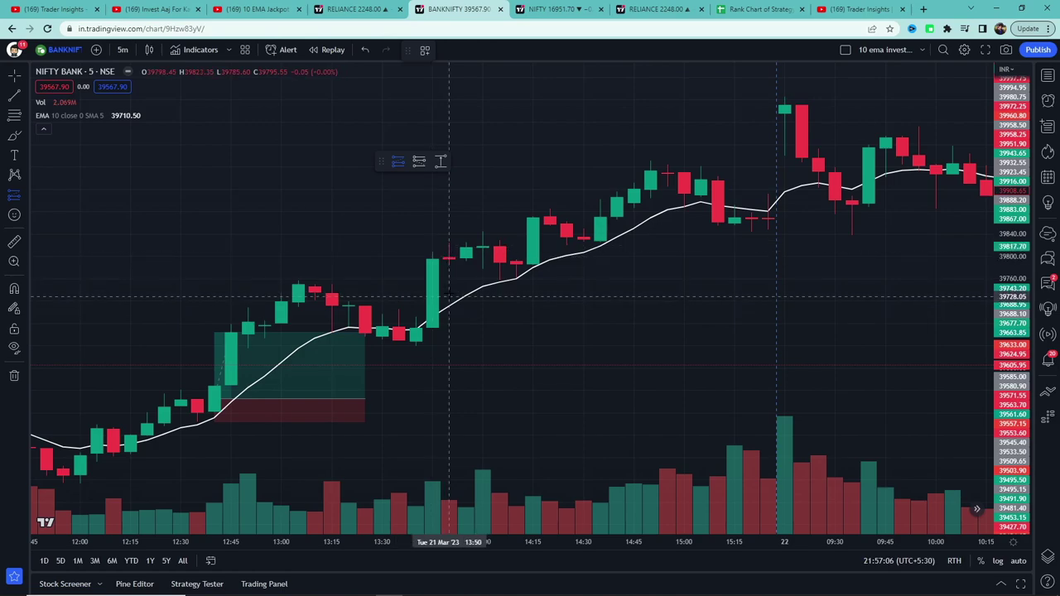
{"action": "left_click", "coordinate": [466, 244]}
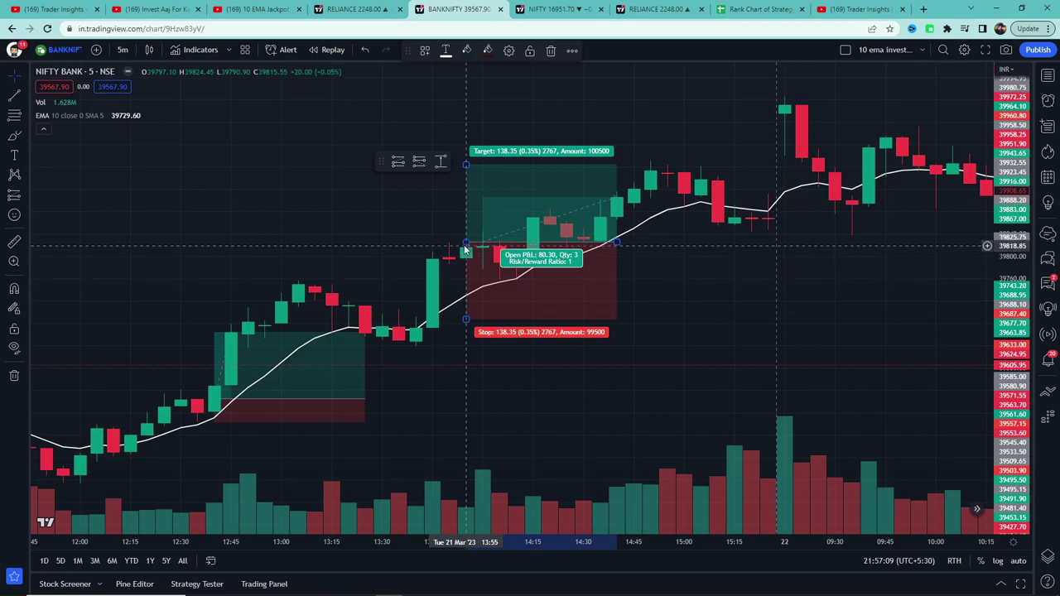
{"action": "left_click_drag", "start_coordinate": [466, 318], "coordinate": [465, 265]}
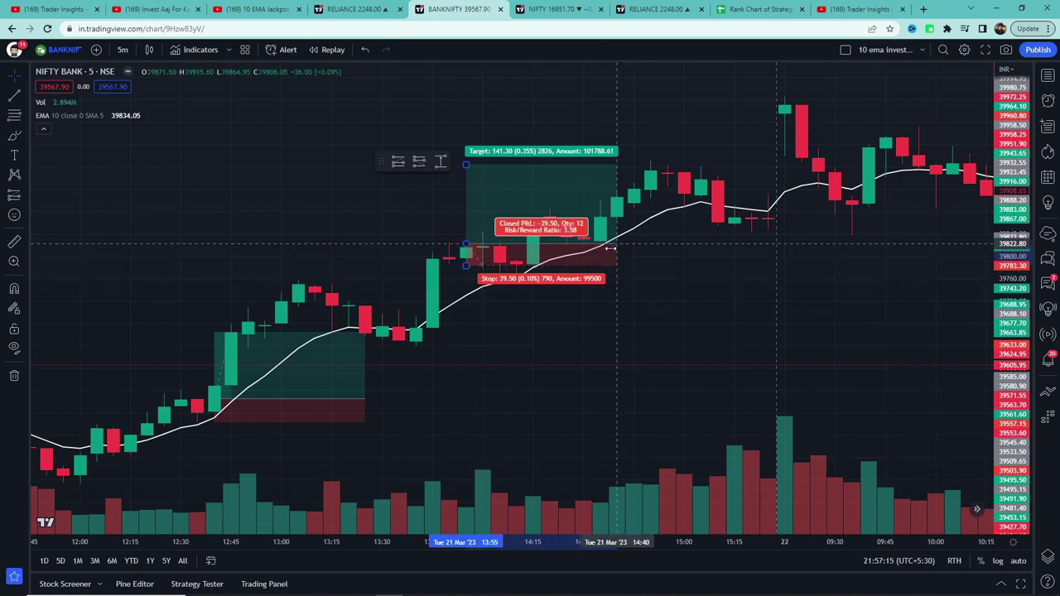
{"action": "left_click_drag", "start_coordinate": [610, 248], "coordinate": [483, 247]}
{"action": "left_click_drag", "start_coordinate": [465, 164], "coordinate": [466, 210]}
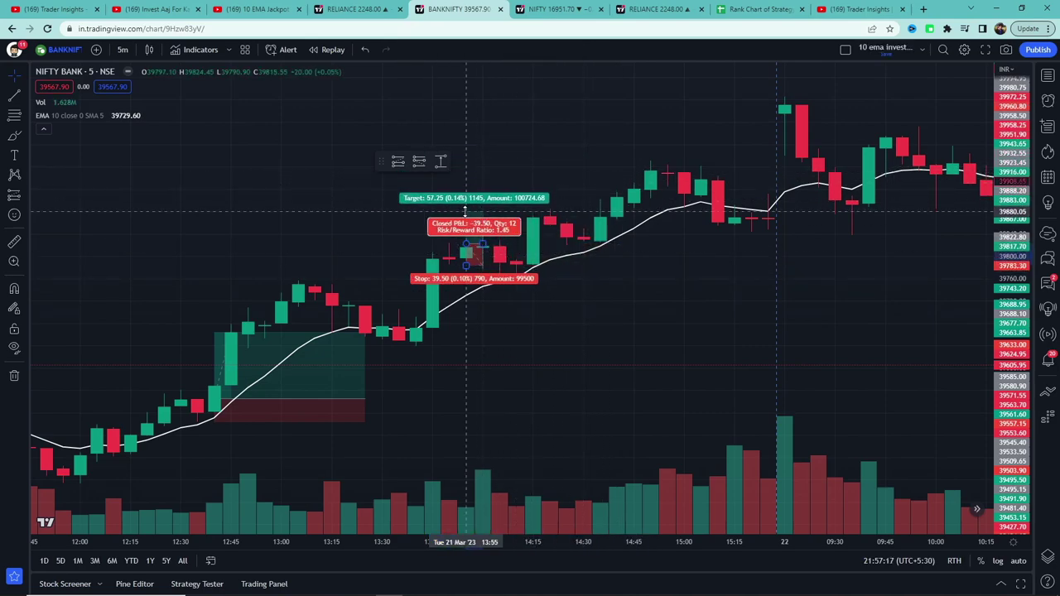
{"action": "left_click", "coordinate": [567, 356]}
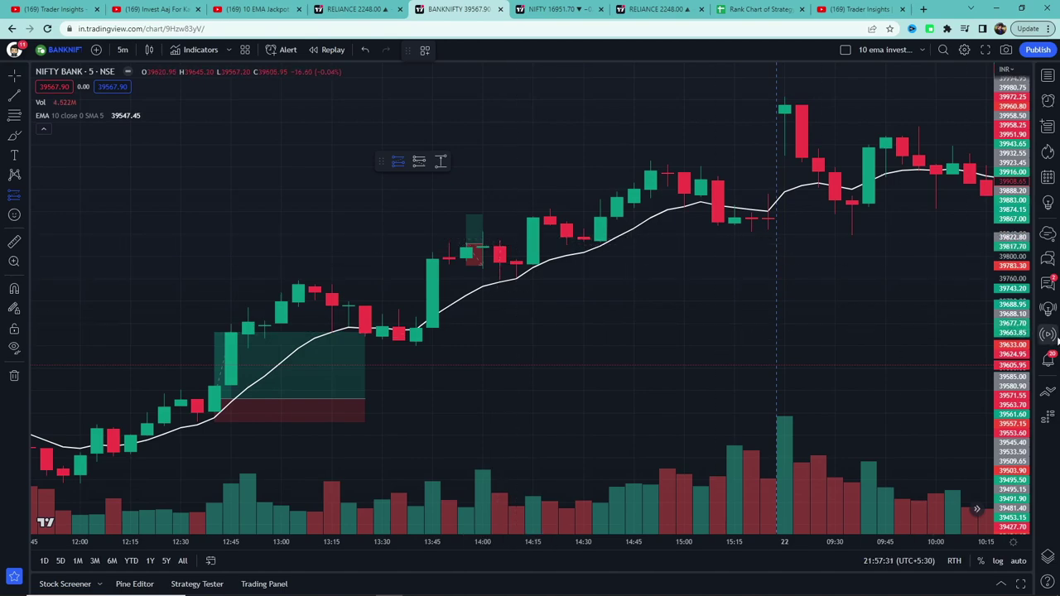
Enlarge the candles and mark the next long trade through its exit candle, then go to ChartPrime
{"action": "left_click_drag", "start_coordinate": [1025, 344], "coordinate": [1024, 318]}
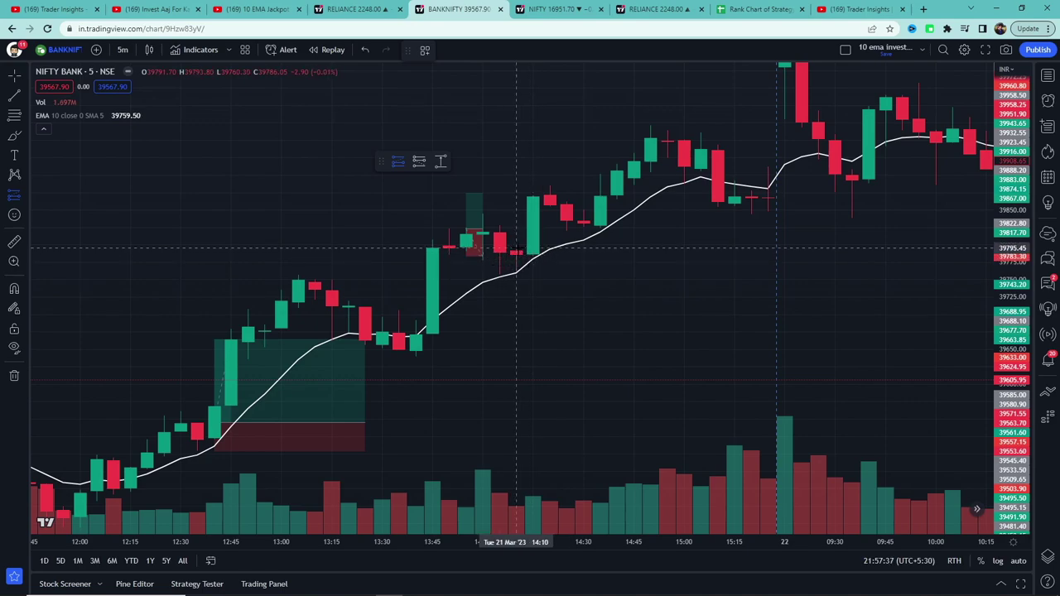
{"action": "left_click", "coordinate": [533, 249]}
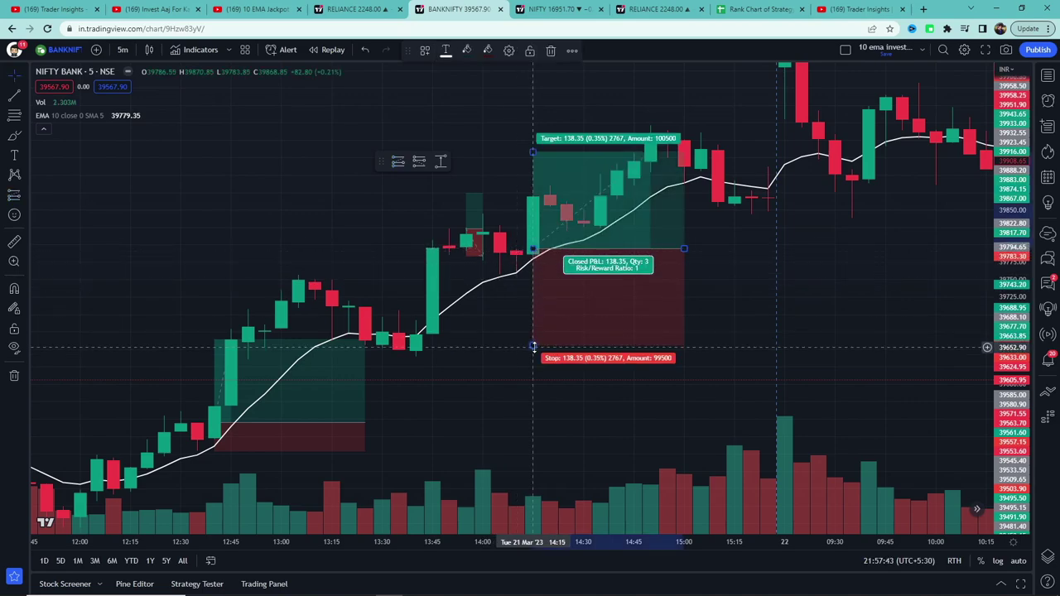
{"action": "left_click_drag", "start_coordinate": [534, 346], "coordinate": [539, 273]}
{"action": "left_click_drag", "start_coordinate": [684, 248], "coordinate": [715, 252]}
{"action": "left_click_drag", "start_coordinate": [533, 153], "coordinate": [534, 200]}
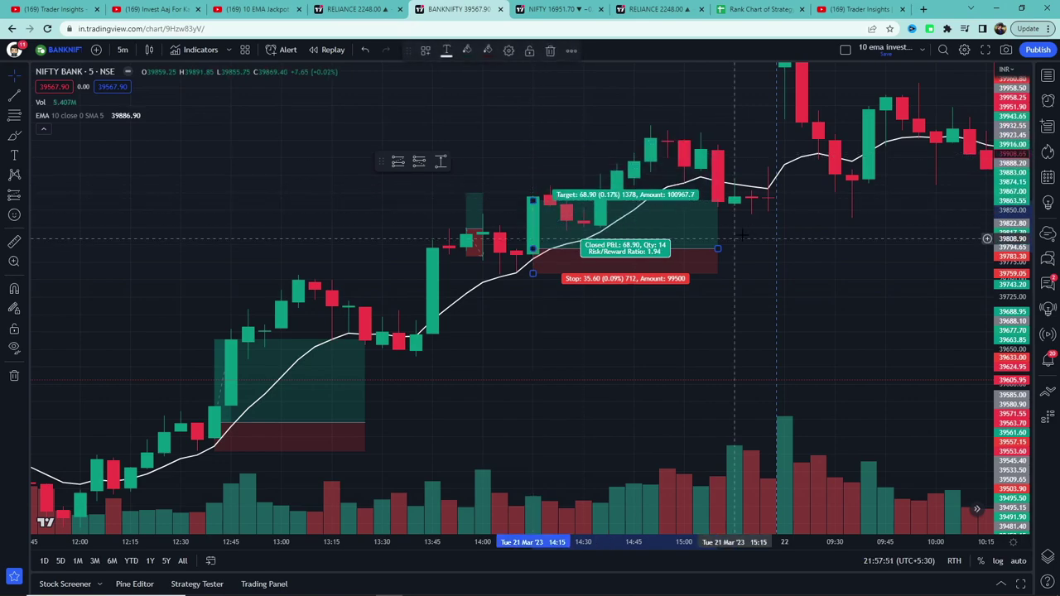
{"action": "left_click", "coordinate": [705, 283]}
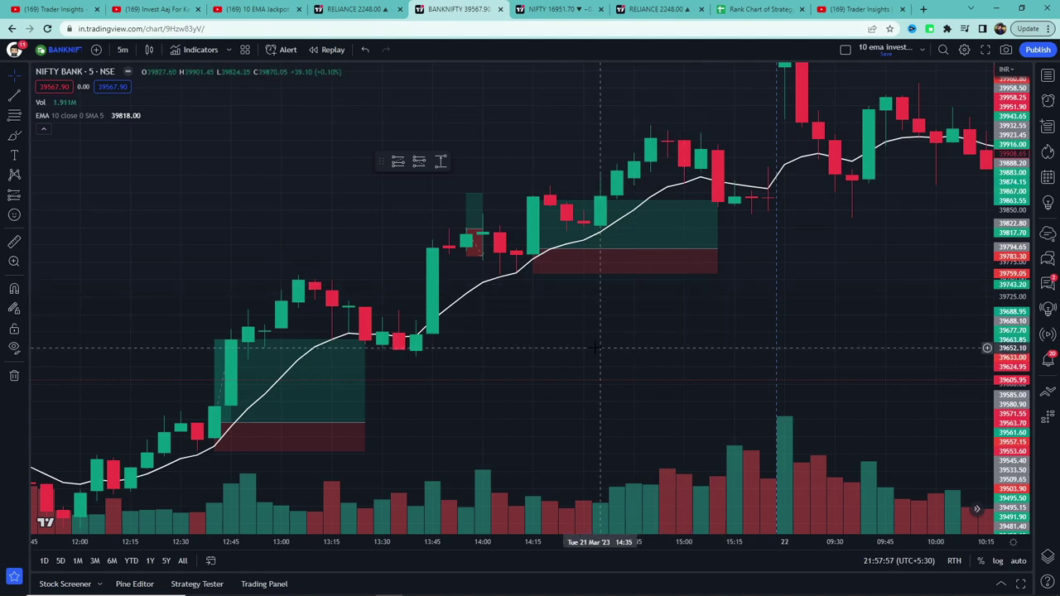
{"action": "left_click", "coordinate": [559, 9]}
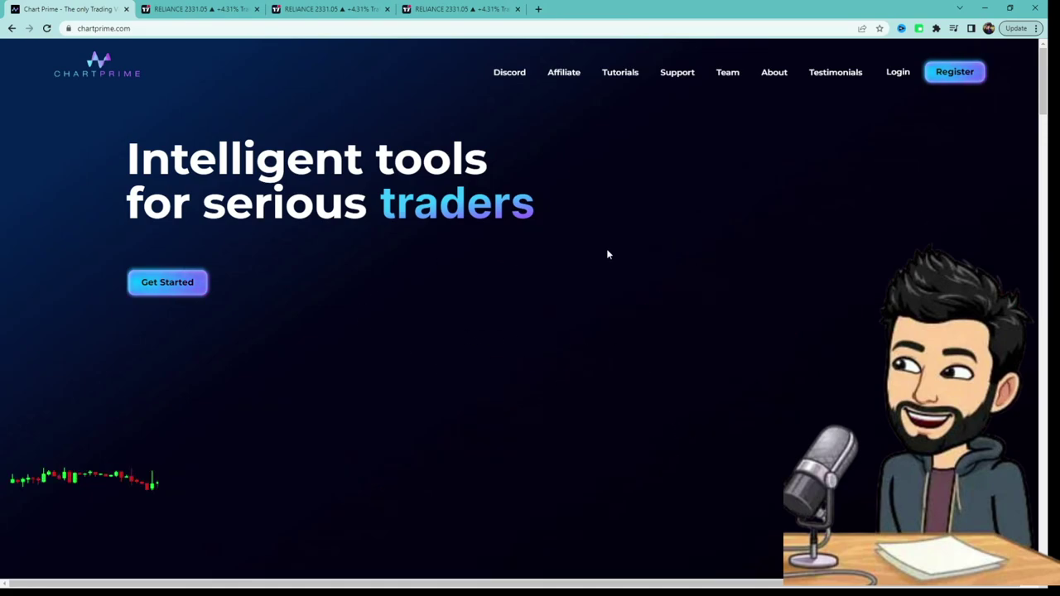
Scroll through the ChartPrime indicator feature cards
{"action": "scroll", "coordinate": [644, 240], "scroll_direction": "down", "scroll_amount": 3}
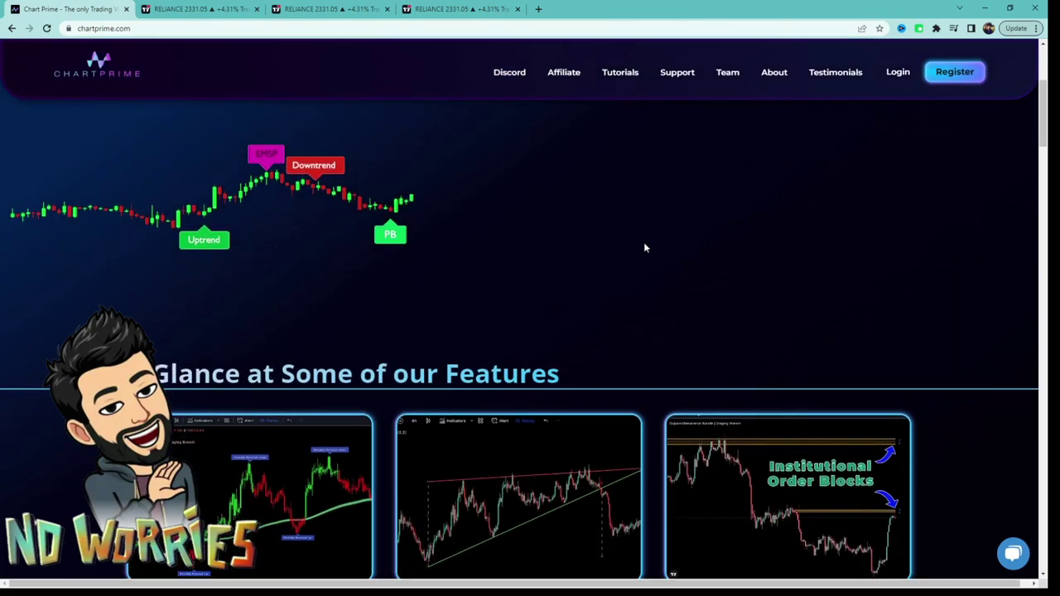
{"action": "scroll", "coordinate": [644, 246], "scroll_direction": "down", "scroll_amount": 5}
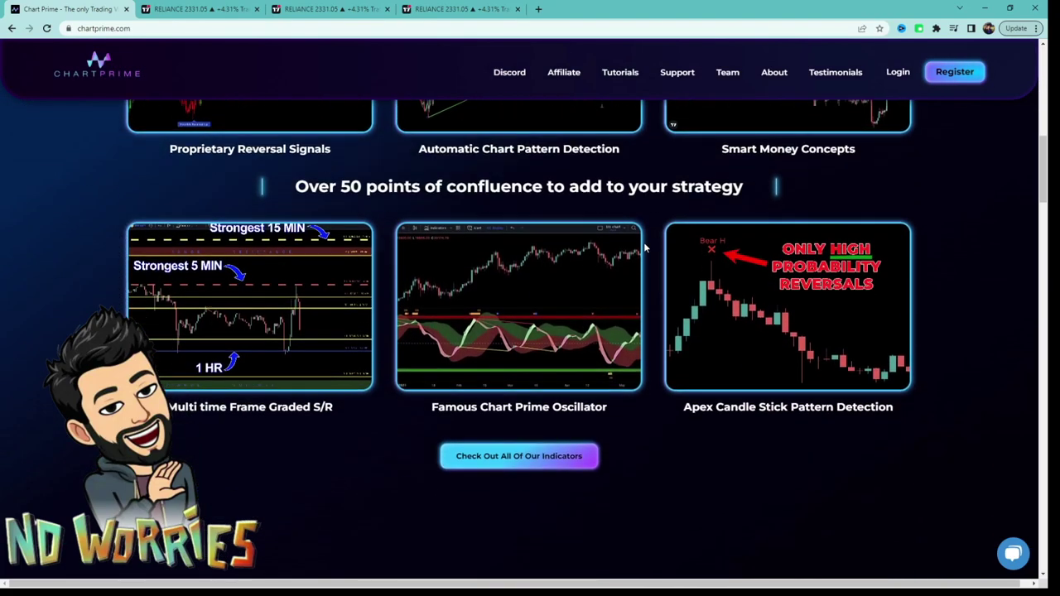
{"action": "scroll", "coordinate": [643, 245], "scroll_direction": "up", "scroll_amount": 2}
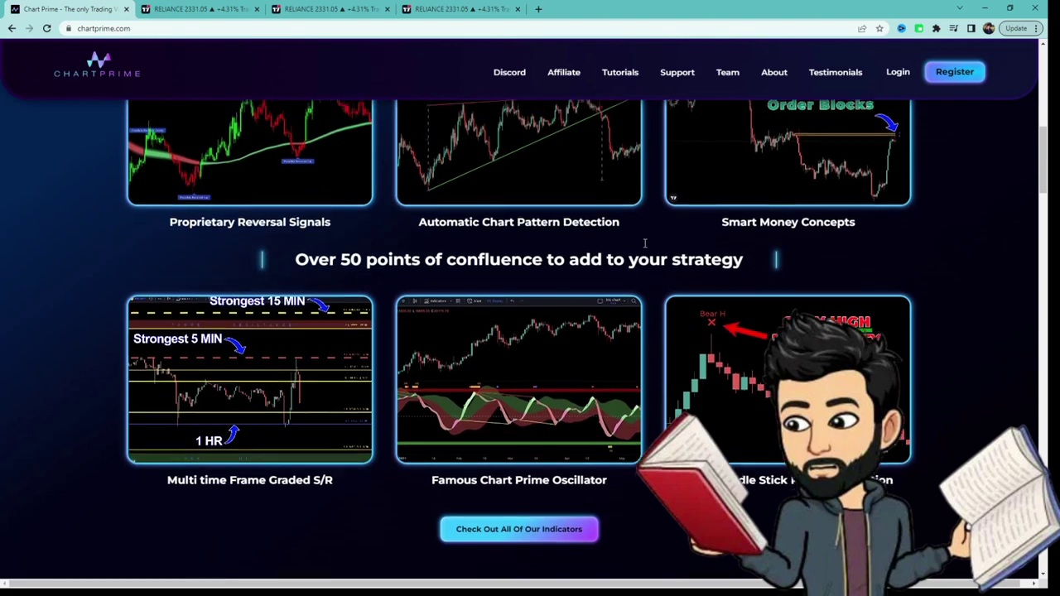
{"action": "scroll", "coordinate": [644, 243], "scroll_direction": "up", "scroll_amount": 1}
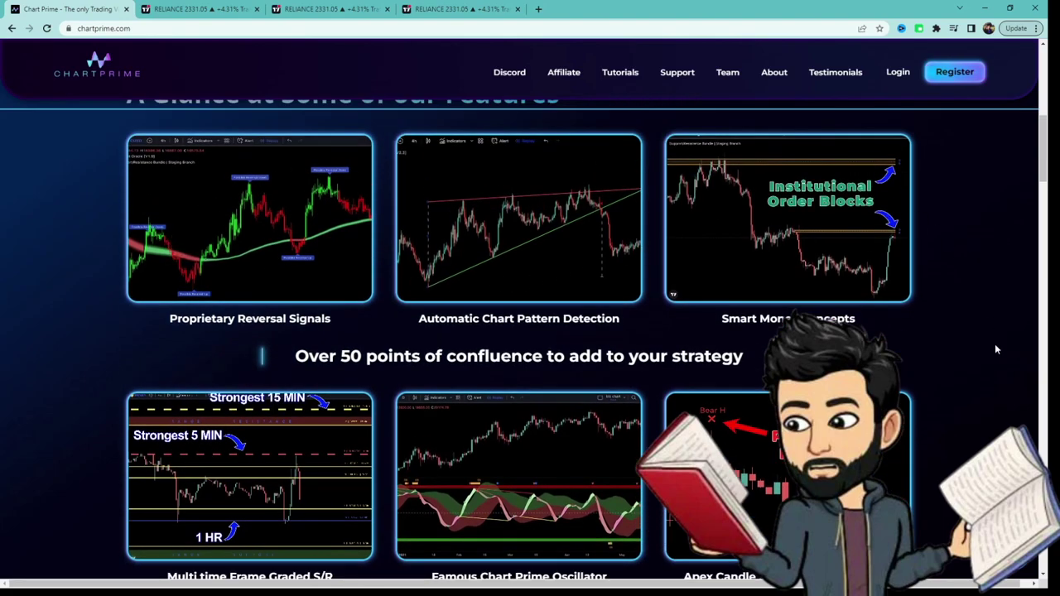
{"action": "scroll", "coordinate": [673, 343], "scroll_direction": "down", "scroll_amount": 1}
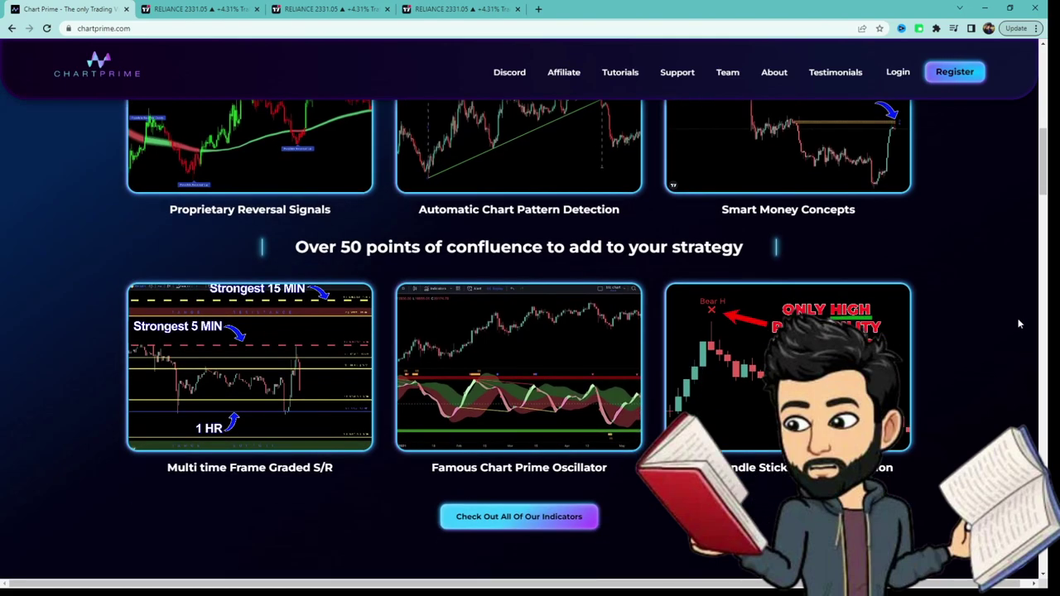
{"action": "scroll", "coordinate": [974, 332], "scroll_direction": "up", "scroll_amount": 1}
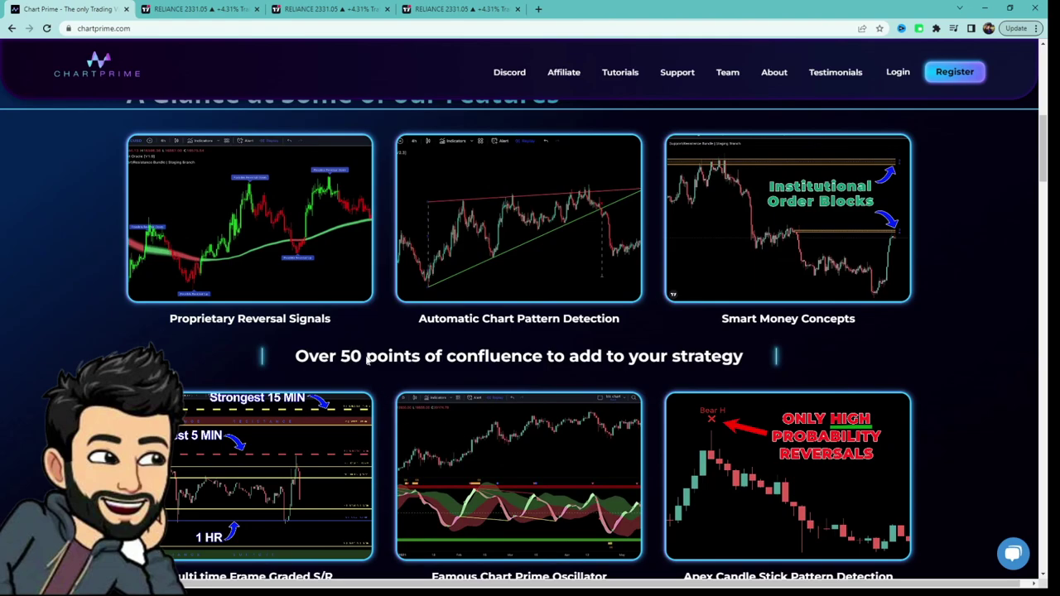
Highlight the '50 points of confluence' heading, browse further, and return to the TradingView RELIANCE chart
{"action": "left_click_drag", "start_coordinate": [342, 357], "coordinate": [756, 361]}
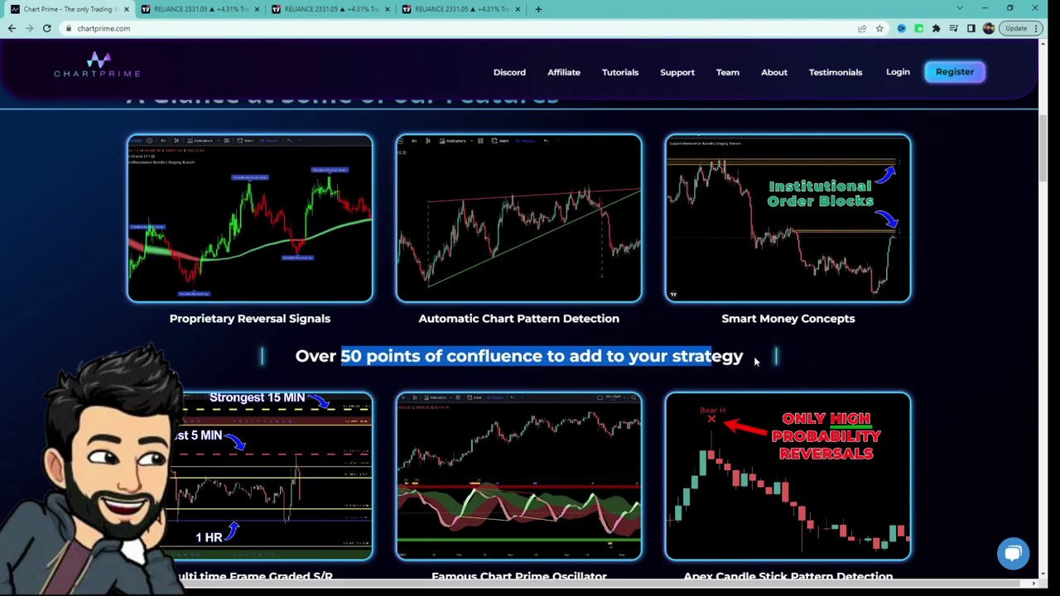
{"action": "left_click", "coordinate": [808, 359]}
{"action": "scroll", "coordinate": [374, 353], "scroll_direction": "down", "scroll_amount": 3}
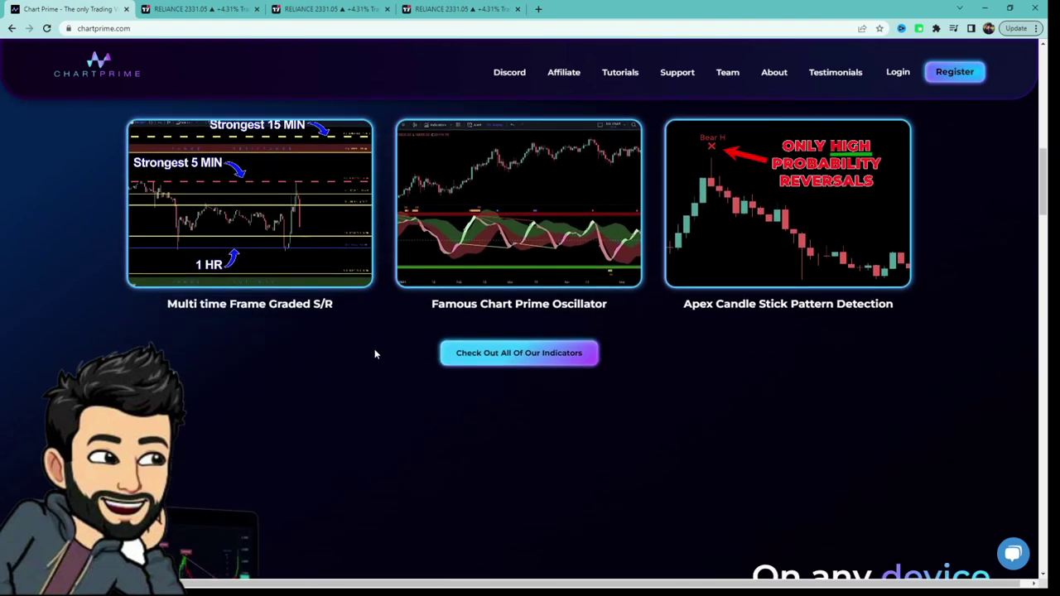
{"action": "scroll", "coordinate": [374, 354], "scroll_direction": "down", "scroll_amount": 7}
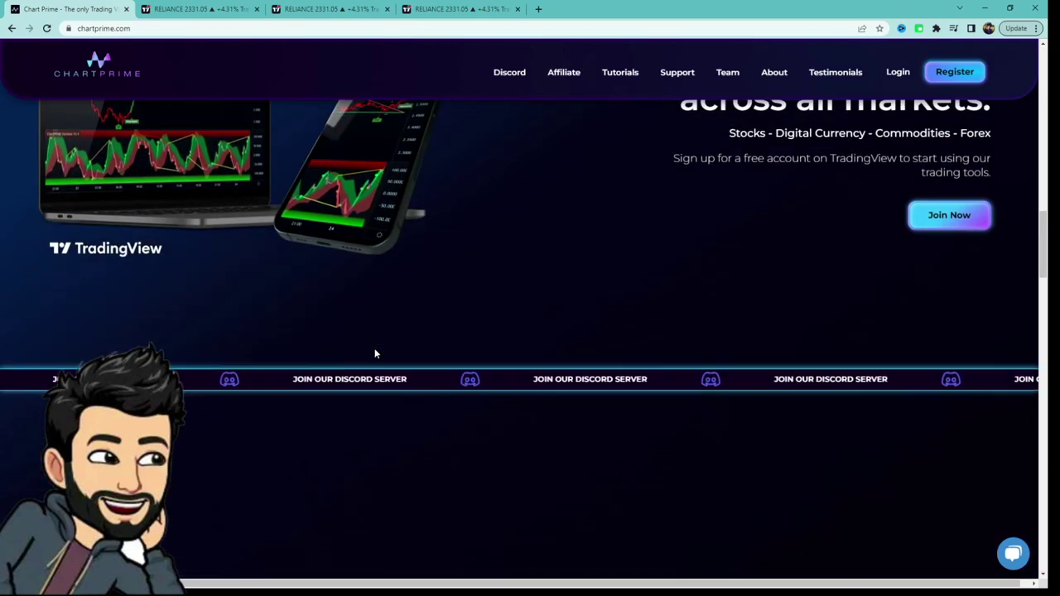
{"action": "scroll", "coordinate": [374, 353], "scroll_direction": "down", "scroll_amount": 3}
{"action": "scroll", "coordinate": [374, 354], "scroll_direction": "up", "scroll_amount": 10}
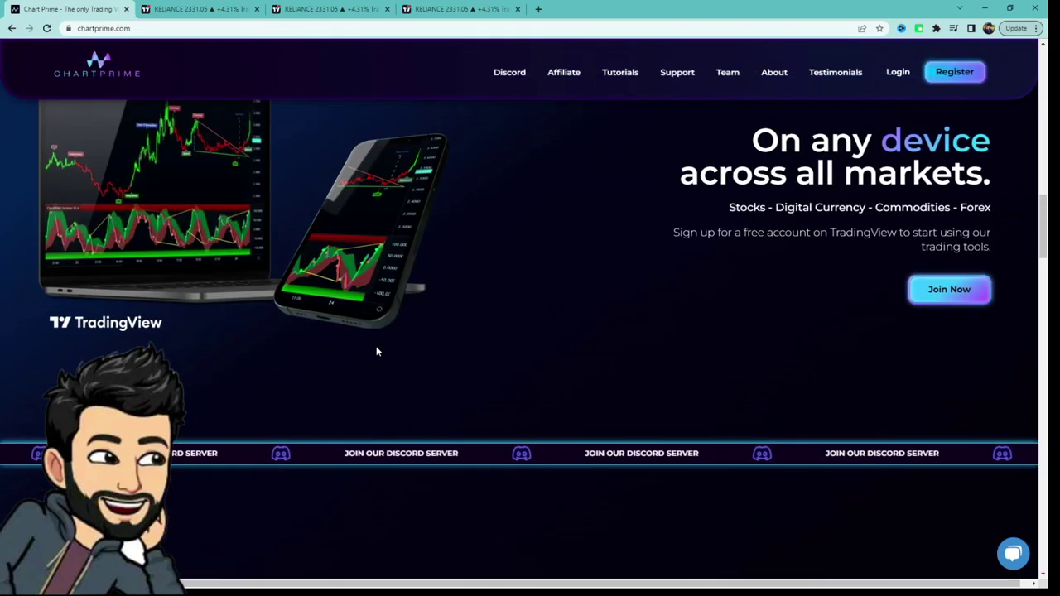
{"action": "scroll", "coordinate": [377, 174], "scroll_direction": "up", "scroll_amount": 5}
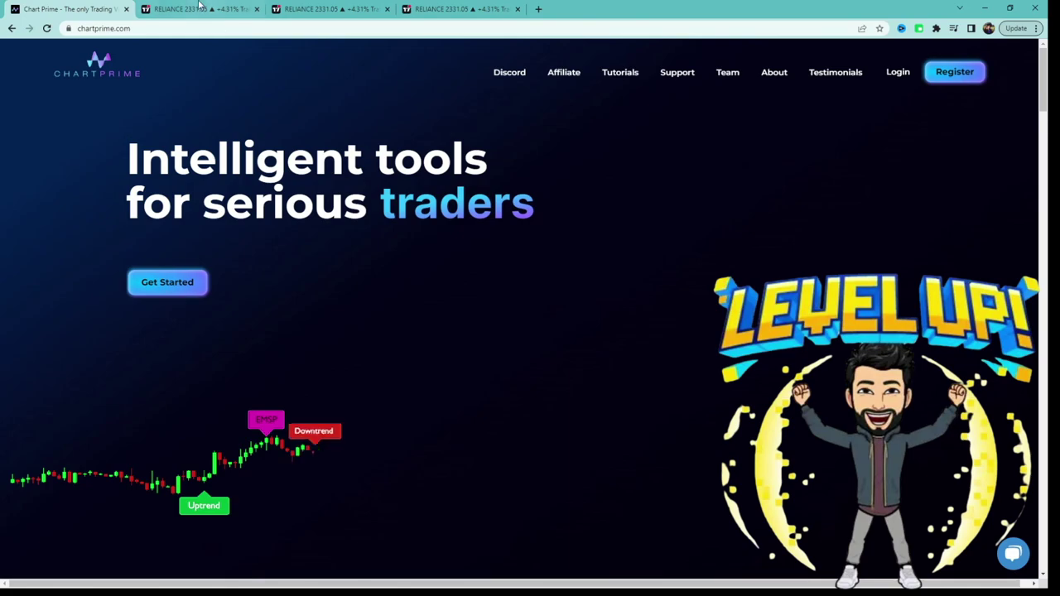
{"action": "left_click", "coordinate": [197, 12]}
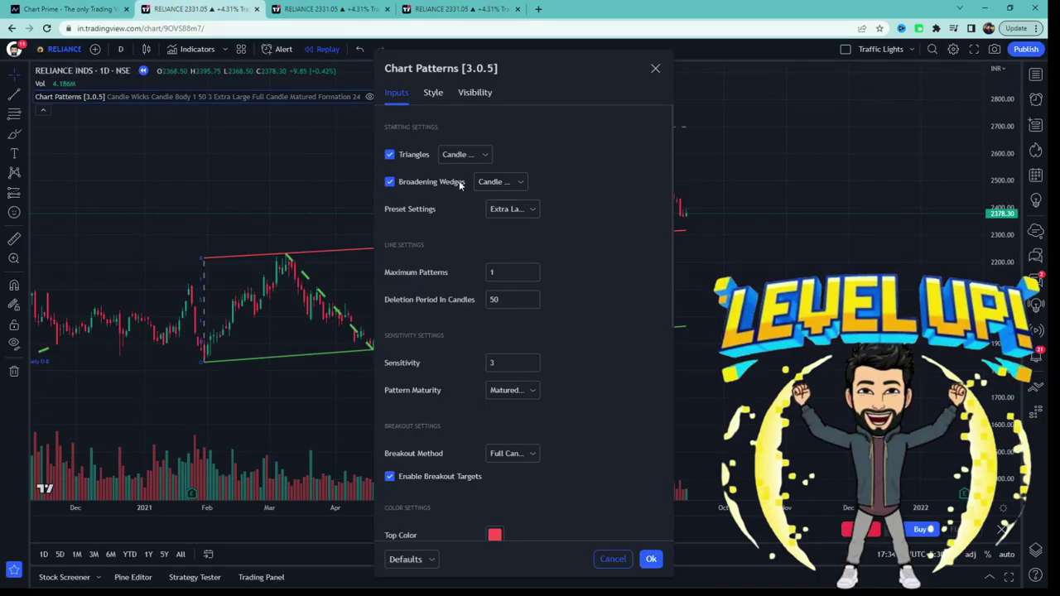
Scroll the Chart Patterns [3.0.5] inputs to Additional Patterns and close the settings
{"action": "scroll", "coordinate": [617, 352], "scroll_direction": "down", "scroll_amount": 4}
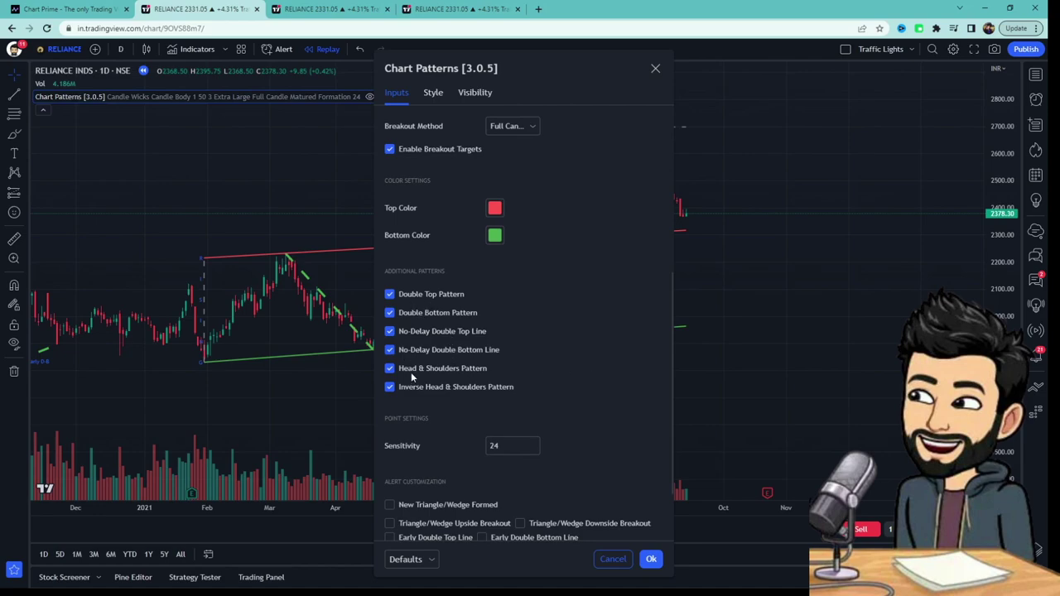
{"action": "left_click", "coordinate": [654, 69]}
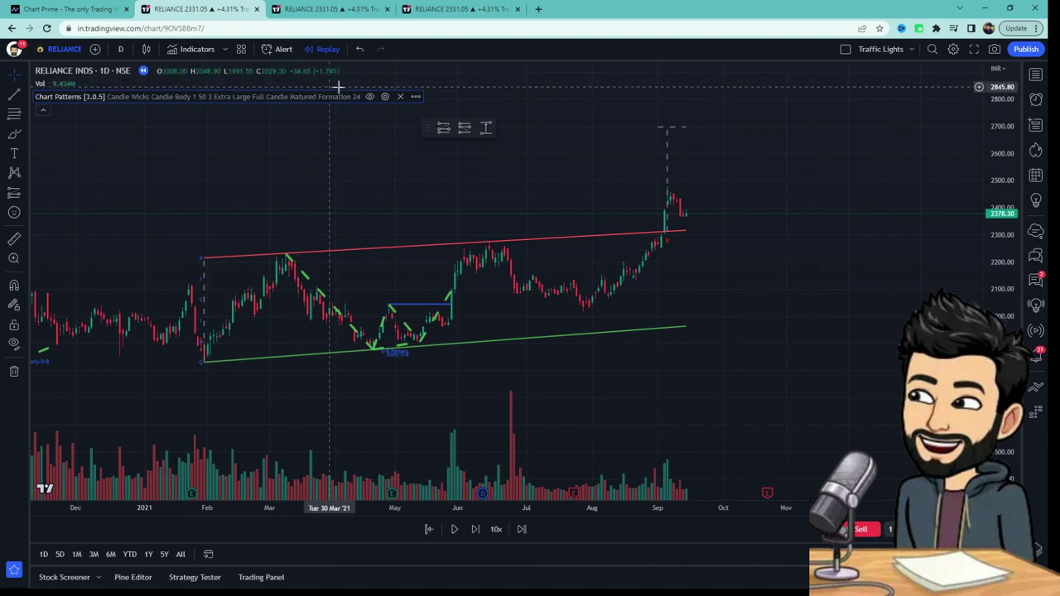
Hide the Chart Patterns lines, pan to earlier candles, and switch to the triangle-pattern replay chart
{"action": "left_click", "coordinate": [369, 96]}
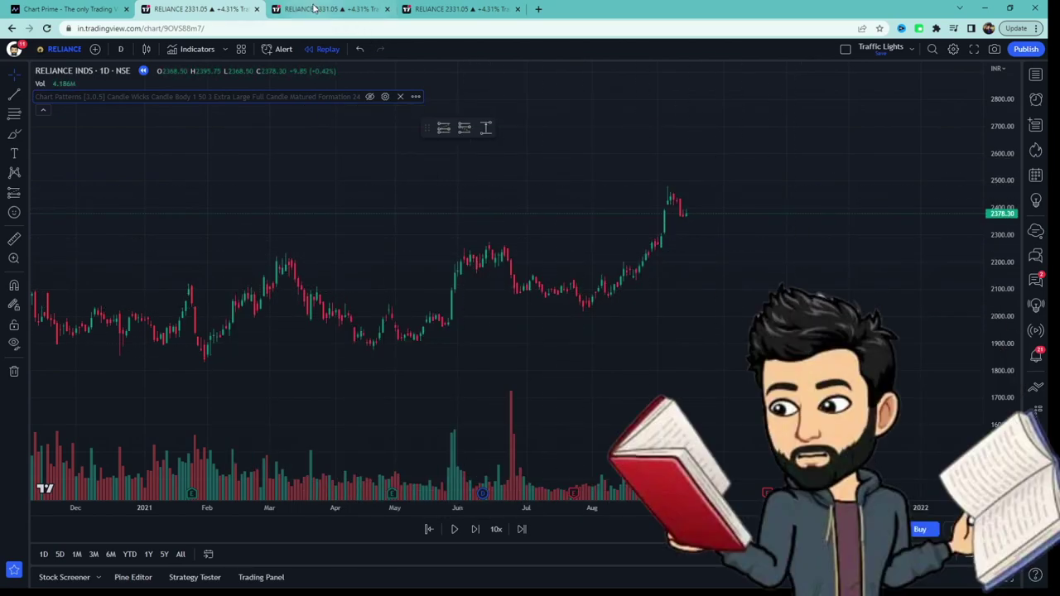
{"action": "left_click_drag", "start_coordinate": [324, 348], "coordinate": [428, 378]}
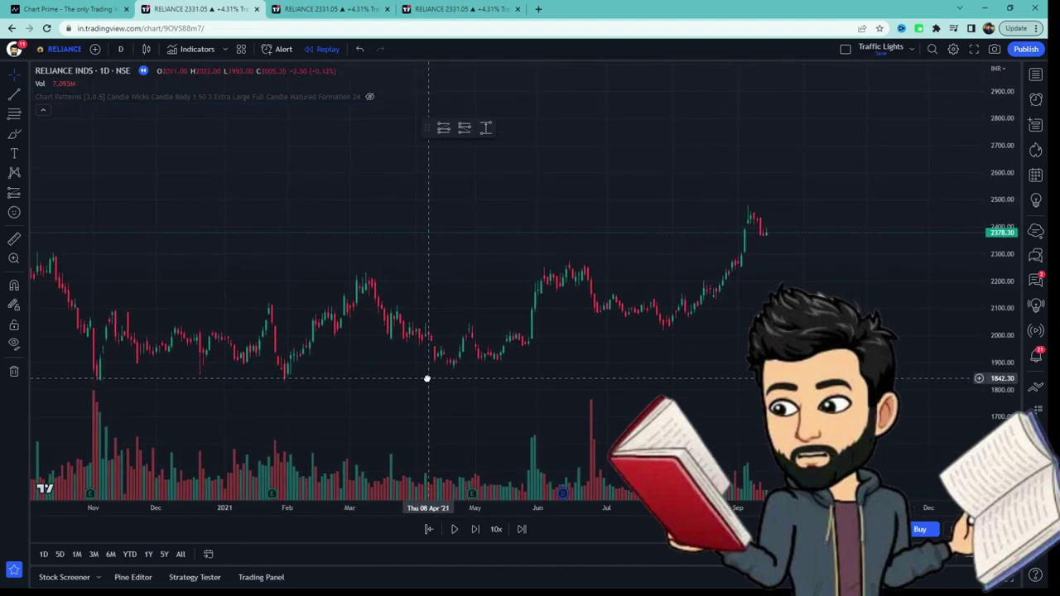
{"action": "left_click", "coordinate": [315, 10]}
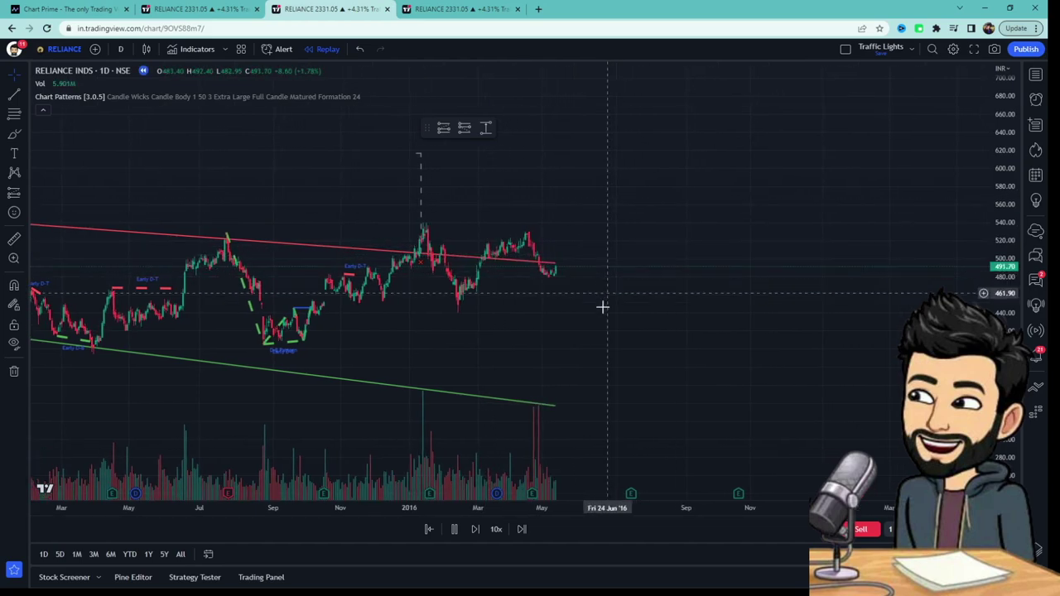
Check the Chart Patterns settings on the 2021 RELIANCE chart, then cycle back to the triangle replay chart
{"action": "left_click", "coordinate": [201, 9]}
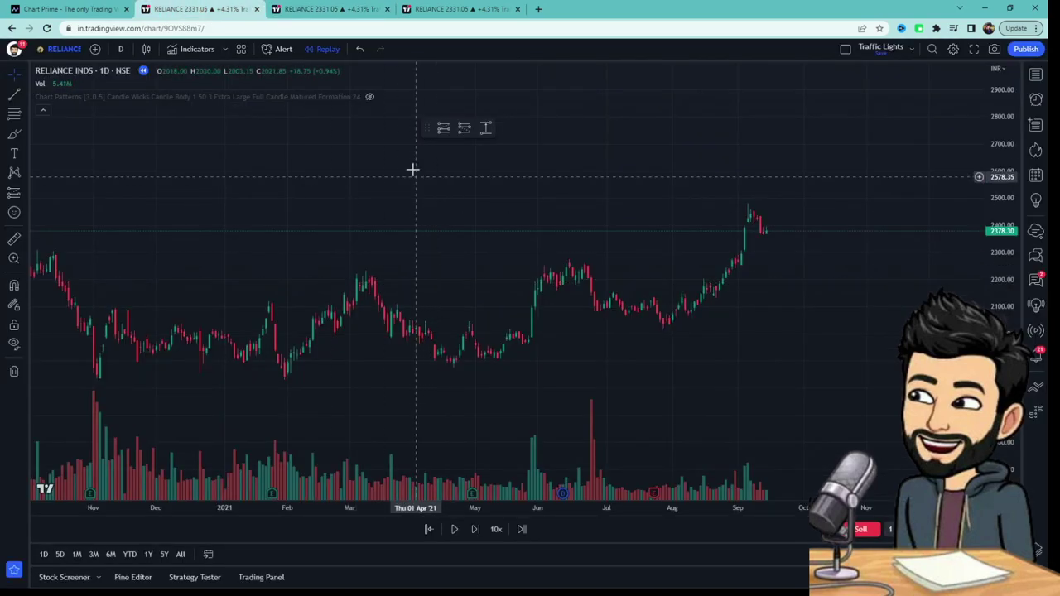
{"action": "left_click", "coordinate": [384, 97]}
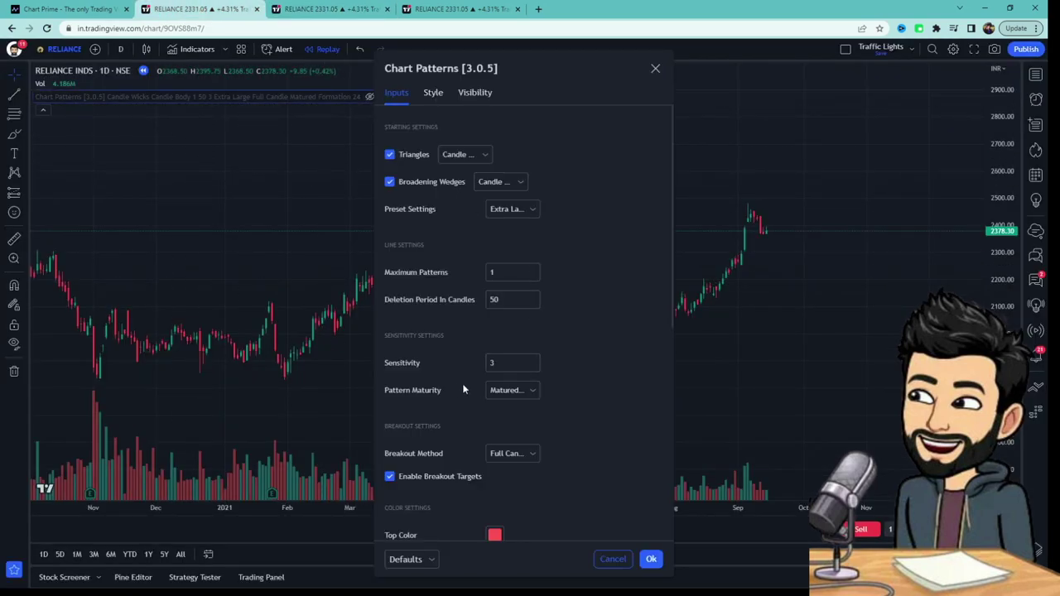
{"action": "left_click", "coordinate": [655, 68]}
{"action": "left_click", "coordinate": [459, 9]}
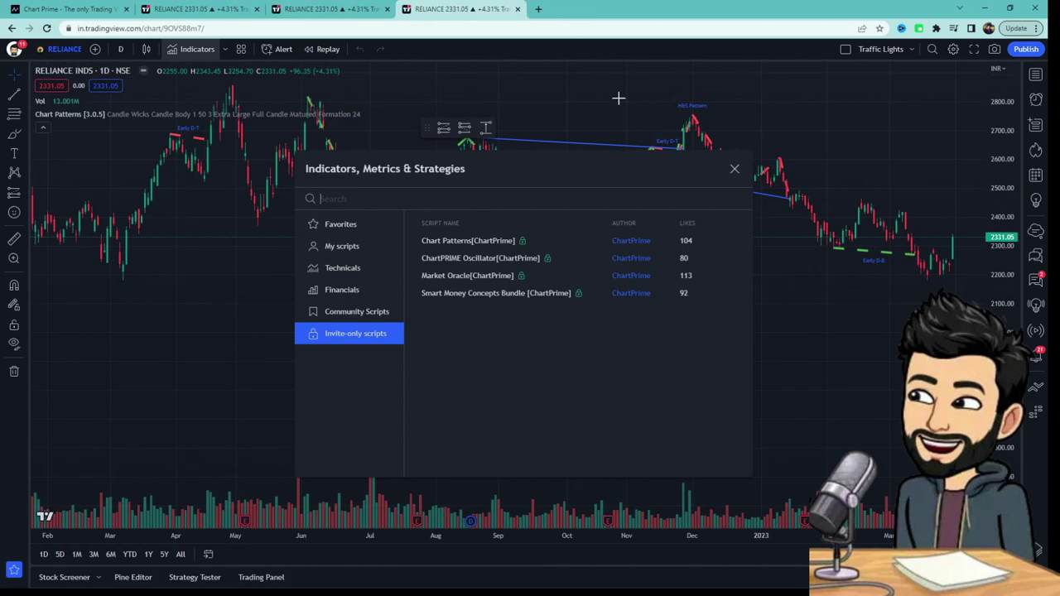
{"action": "left_click", "coordinate": [331, 8]}
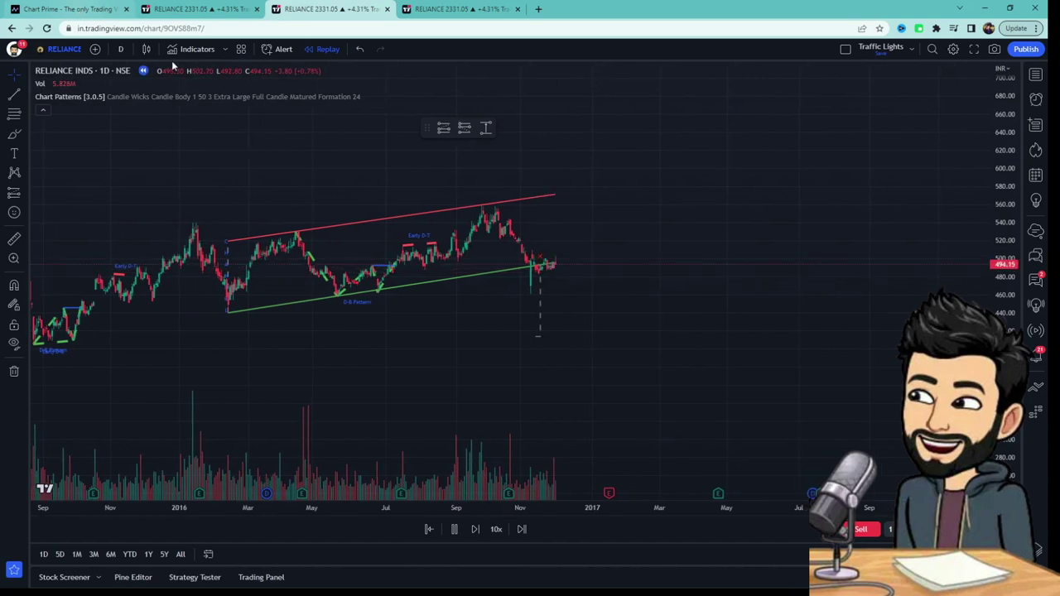
Stretch the price scale, follow the replay's new candles, check the 10x speed, then go to ChartPrime
{"action": "left_click_drag", "start_coordinate": [1006, 315], "coordinate": [1006, 259]}
{"action": "scroll", "coordinate": [662, 326], "scroll_direction": "up", "scroll_amount": 3}
{"action": "left_click_drag", "start_coordinate": [643, 350], "coordinate": [796, 389]}
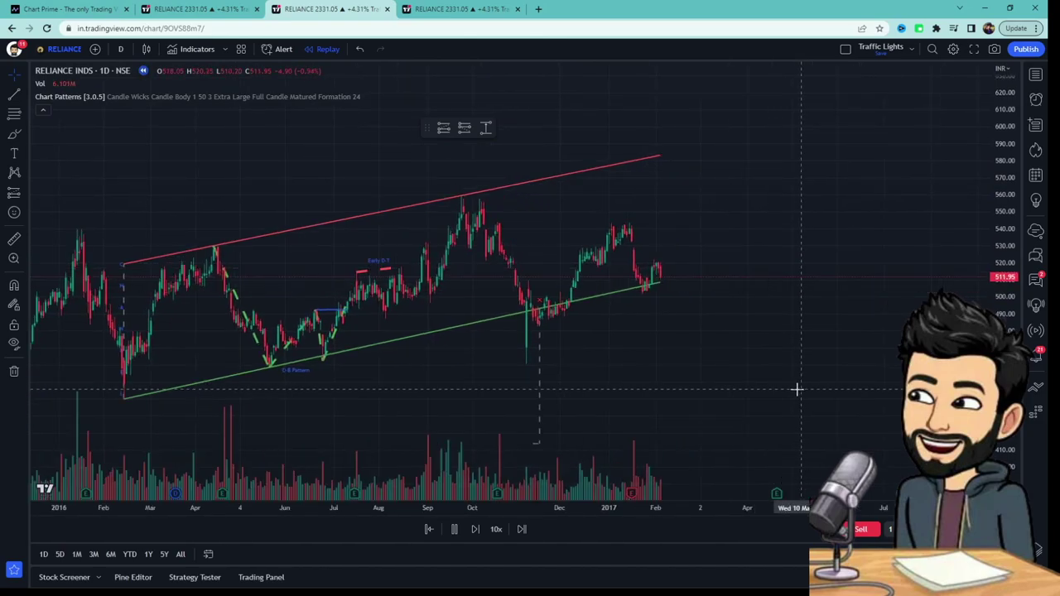
{"action": "left_click", "coordinate": [496, 534]}
{"action": "left_click", "coordinate": [495, 536]}
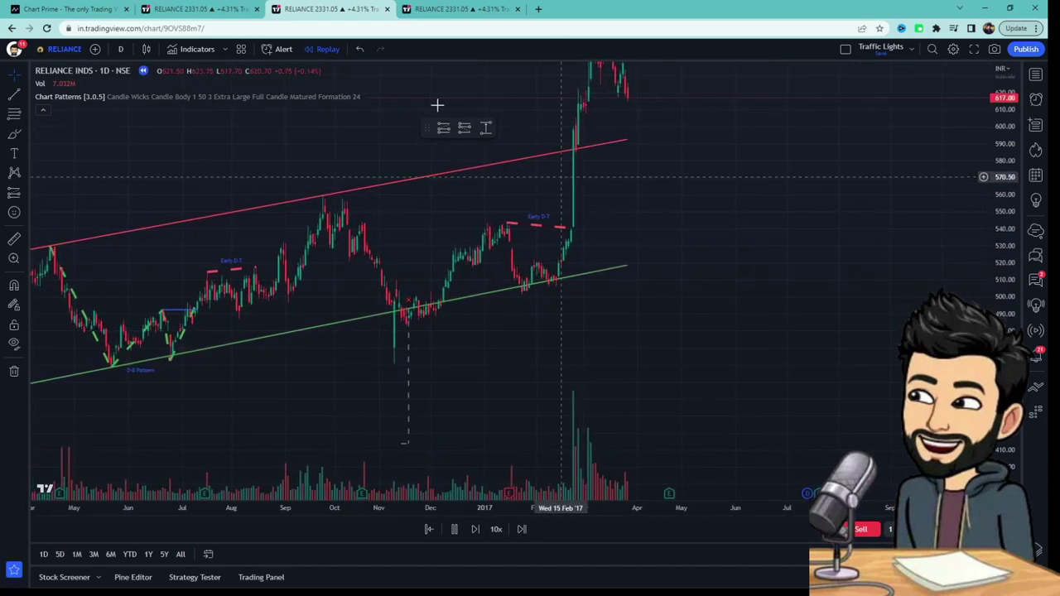
{"action": "left_click", "coordinate": [80, 11]}
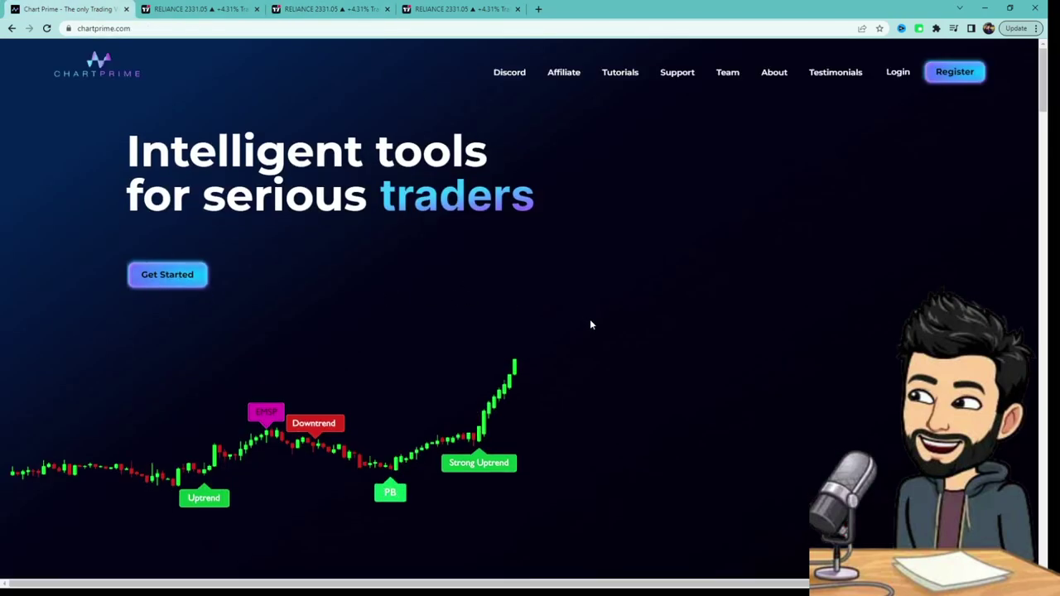
{"action": "scroll", "coordinate": [591, 321], "scroll_direction": "down", "scroll_amount": 8}
{"action": "scroll", "coordinate": [596, 324], "scroll_direction": "down", "scroll_amount": 10}
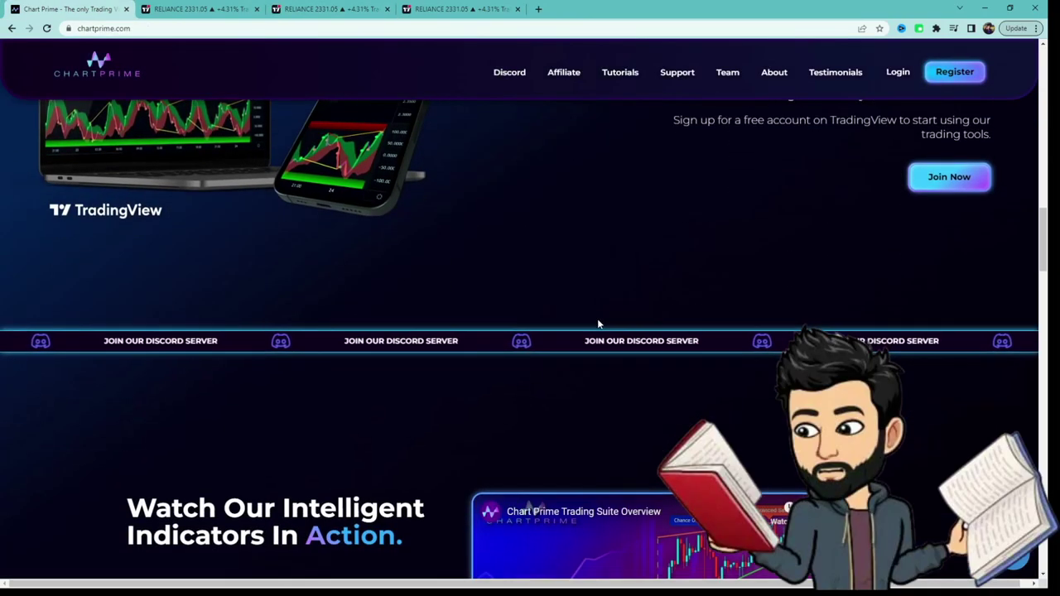
{"action": "scroll", "coordinate": [497, 324], "scroll_direction": "down", "scroll_amount": 15}
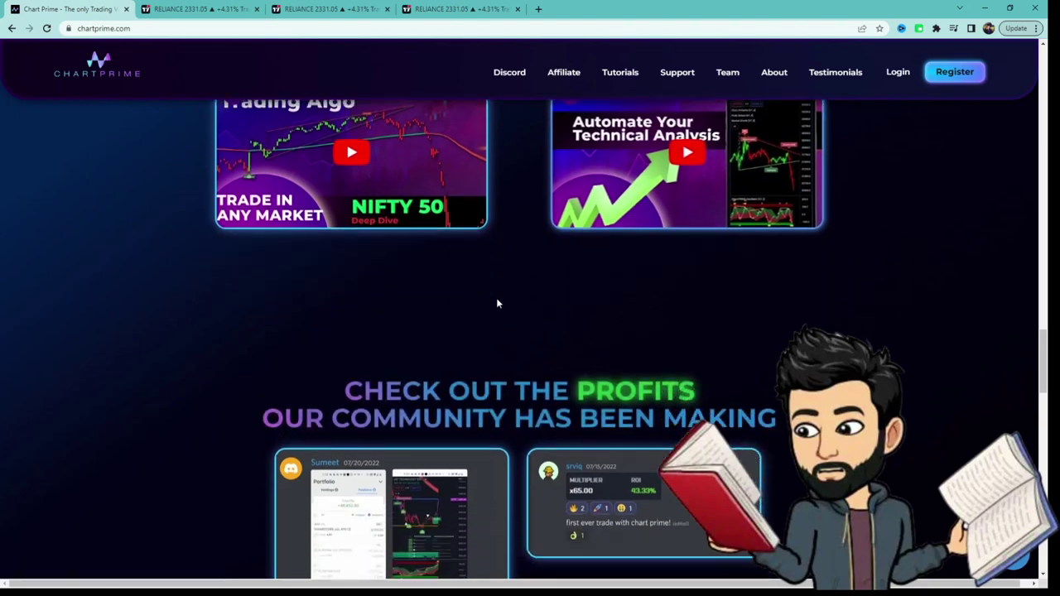
{"action": "scroll", "coordinate": [498, 298], "scroll_direction": "down", "scroll_amount": 2}
{"action": "scroll", "coordinate": [712, 326], "scroll_direction": "up", "scroll_amount": 3}
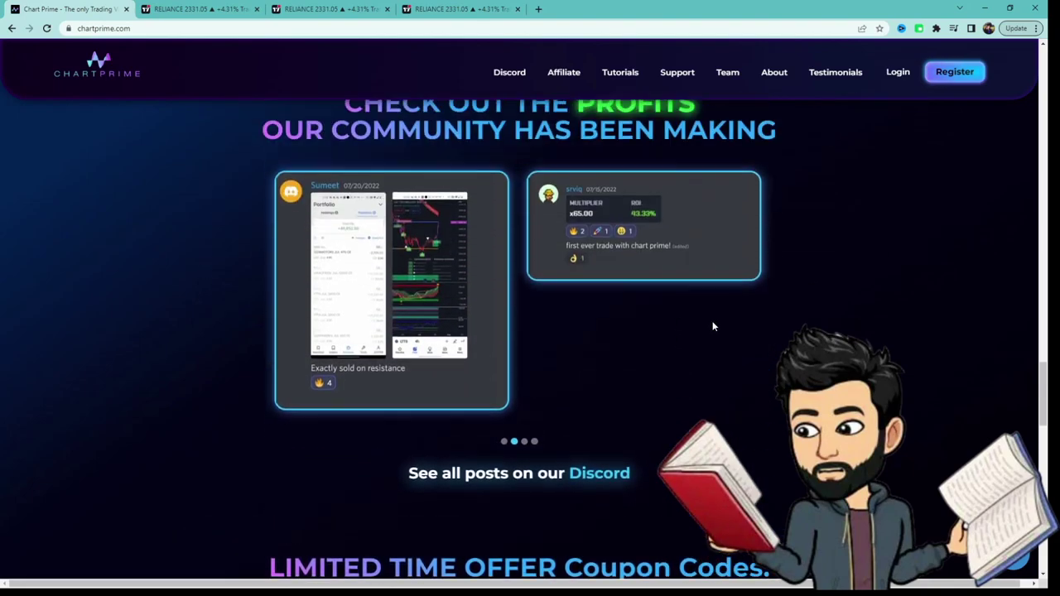
{"action": "scroll", "coordinate": [726, 334], "scroll_direction": "down", "scroll_amount": 12}
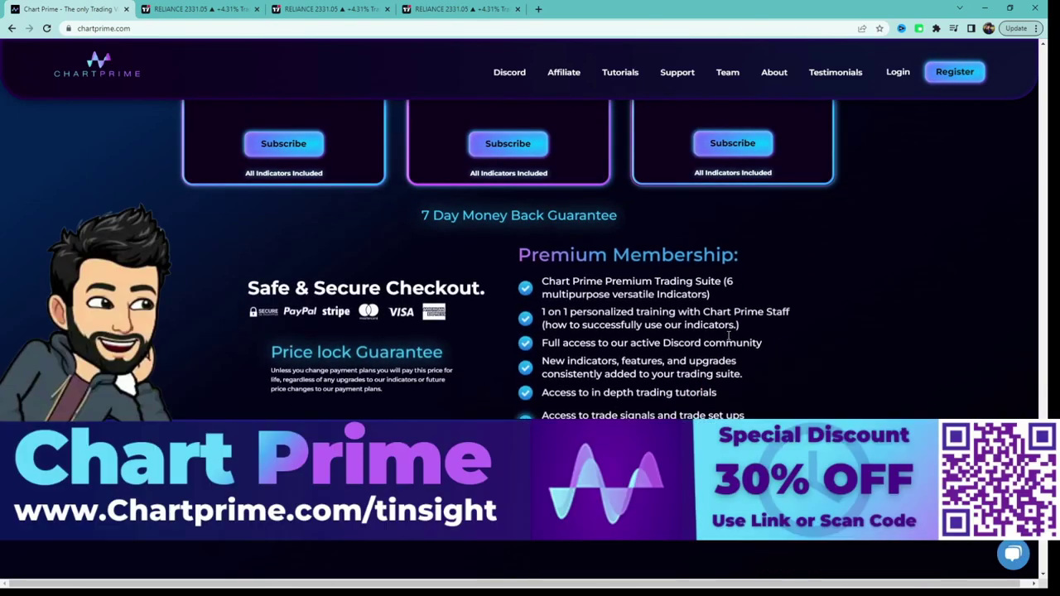
{"action": "scroll", "coordinate": [728, 335], "scroll_direction": "down", "scroll_amount": 2}
{"action": "scroll", "coordinate": [815, 365], "scroll_direction": "up", "scroll_amount": 6}
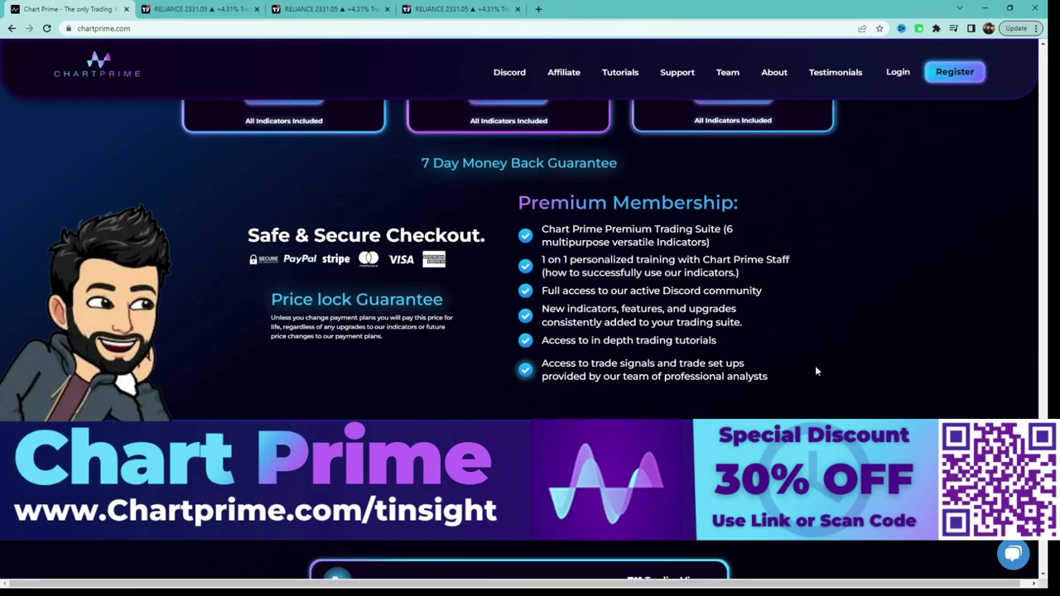
{"action": "scroll", "coordinate": [817, 370], "scroll_direction": "up", "scroll_amount": 8}
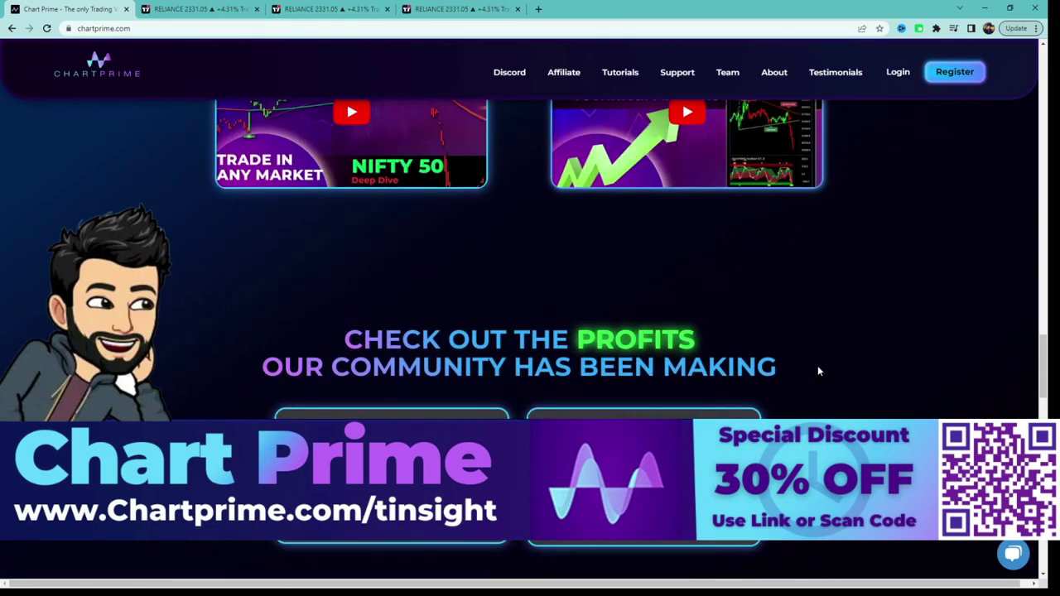
{"action": "scroll", "coordinate": [858, 377], "scroll_direction": "up", "scroll_amount": 8}
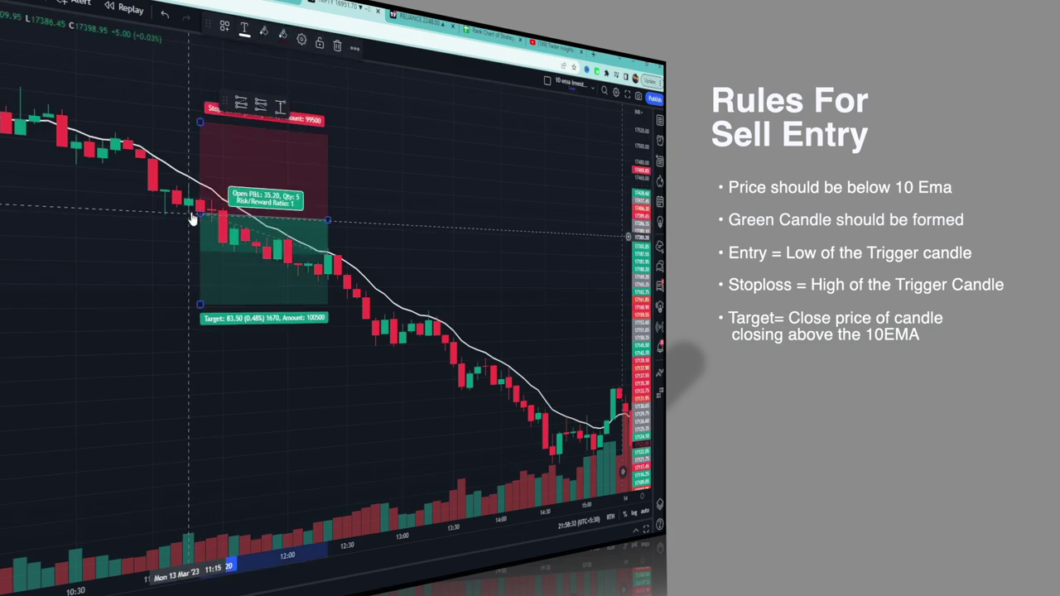
Move the short trade's stop closer to entry and extend its target down to the exit candle
{"action": "left_click_drag", "start_coordinate": [201, 124], "coordinate": [209, 186]}
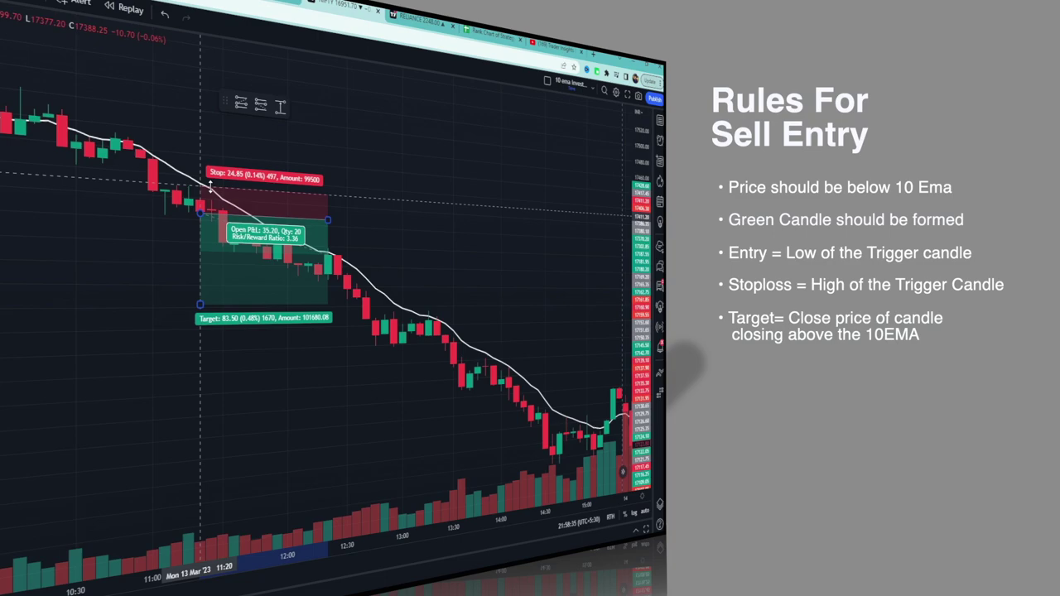
{"action": "left_click_drag", "start_coordinate": [356, 222], "coordinate": [545, 252]}
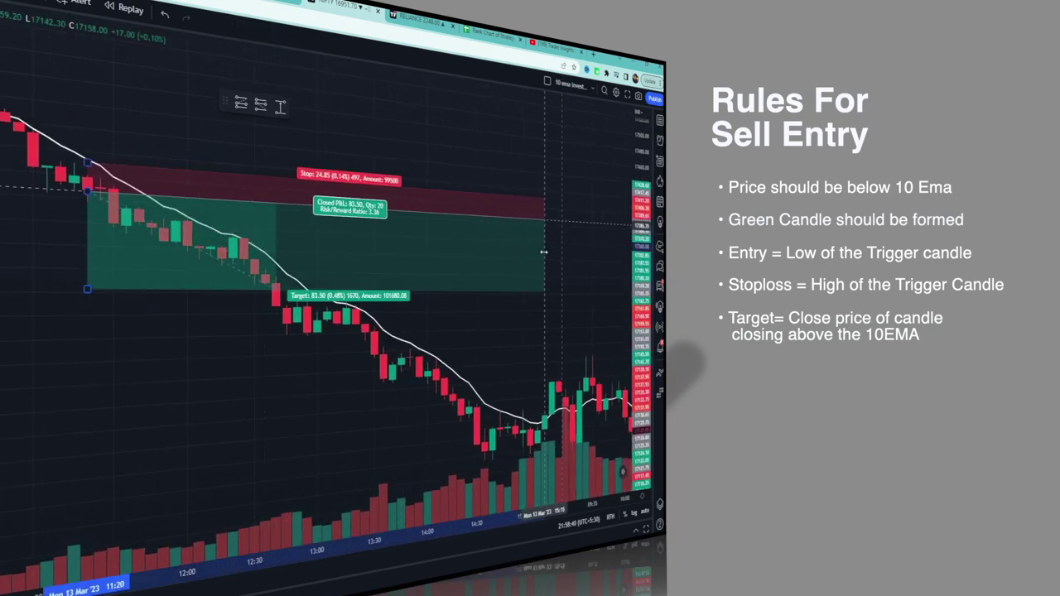
{"action": "left_click_drag", "start_coordinate": [87, 289], "coordinate": [87, 458]}
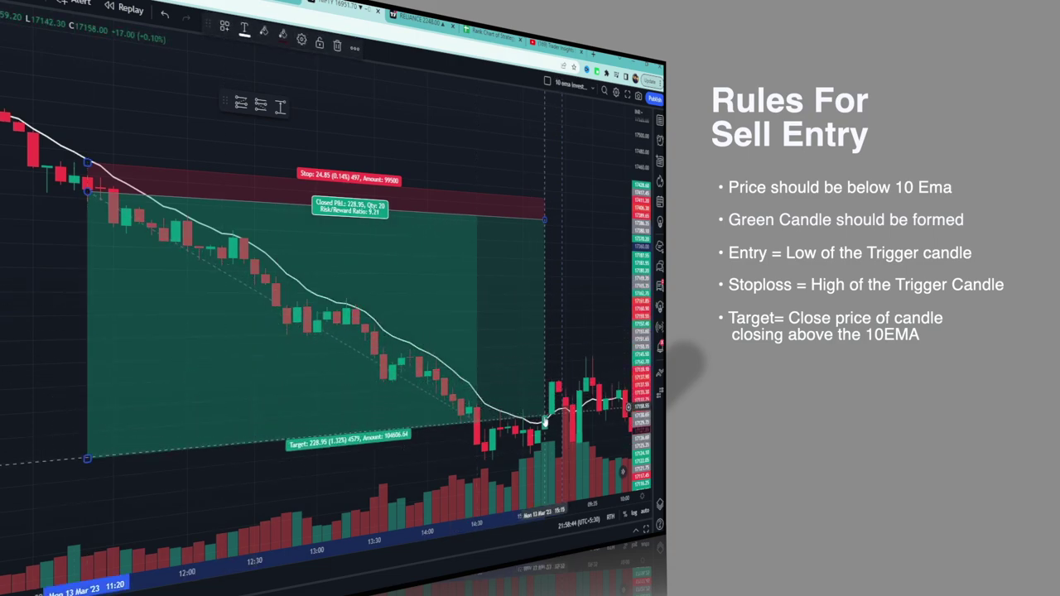
{"action": "left_click", "coordinate": [552, 331]}
{"action": "scroll", "coordinate": [552, 331], "scroll_direction": "down", "scroll_amount": 3}
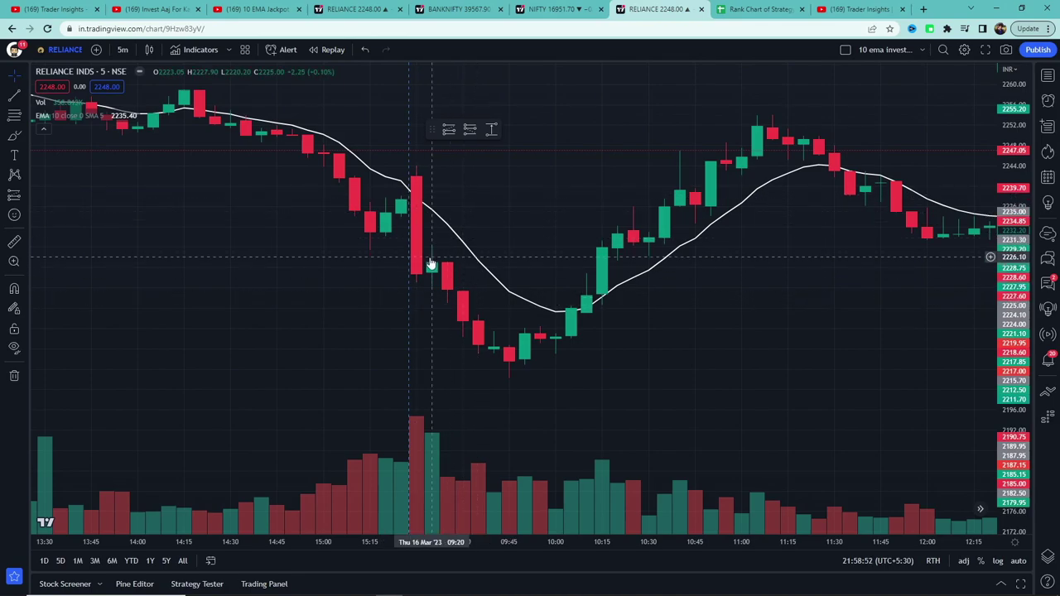
Mark a short position from the 09:25 candle to the 10:05 bar, with stop 8.00 and target 4.05
{"action": "left_click", "coordinate": [469, 131]}
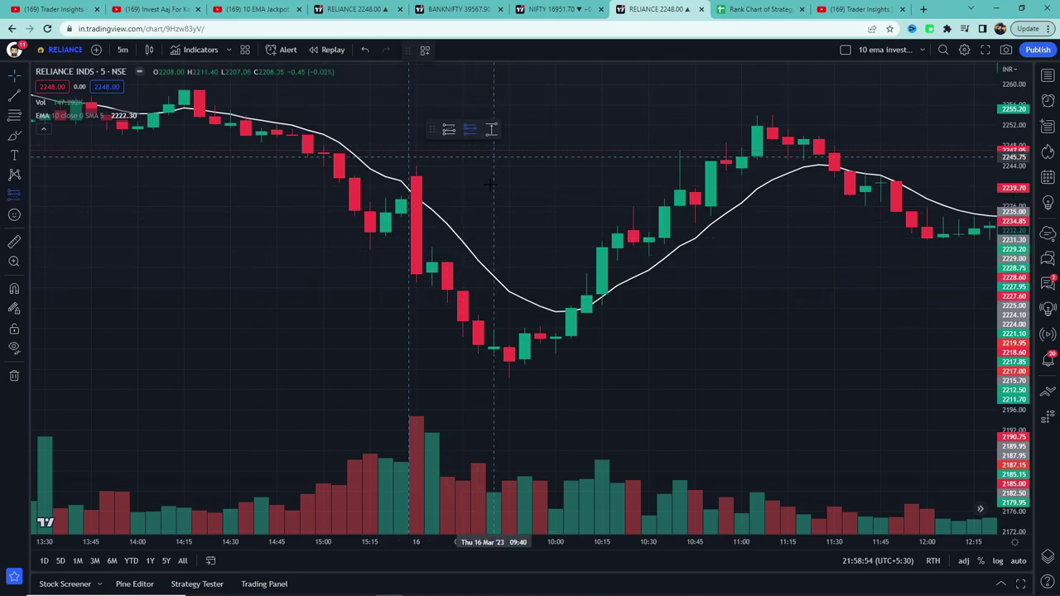
{"action": "left_click", "coordinate": [448, 286]}
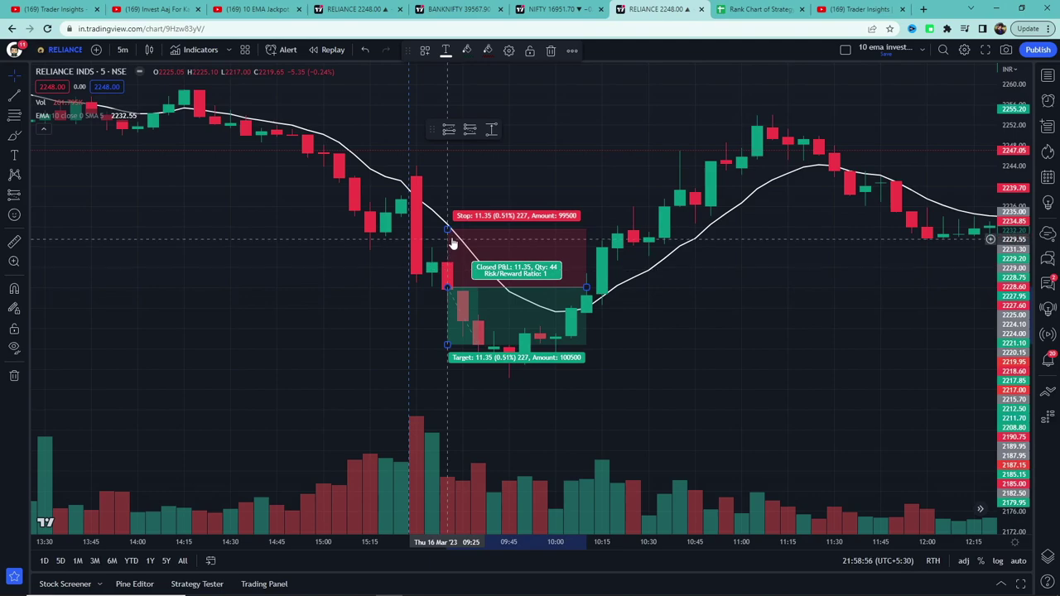
{"action": "left_click_drag", "start_coordinate": [454, 223], "coordinate": [457, 245]}
{"action": "left_click_drag", "start_coordinate": [587, 289], "coordinate": [572, 289]}
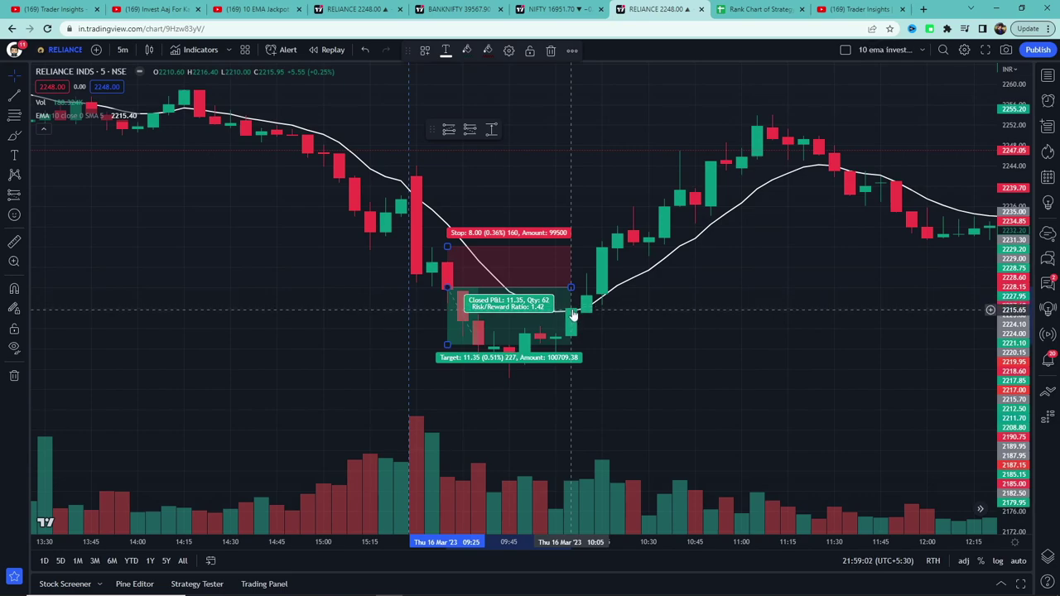
{"action": "left_click_drag", "start_coordinate": [447, 345], "coordinate": [447, 307]}
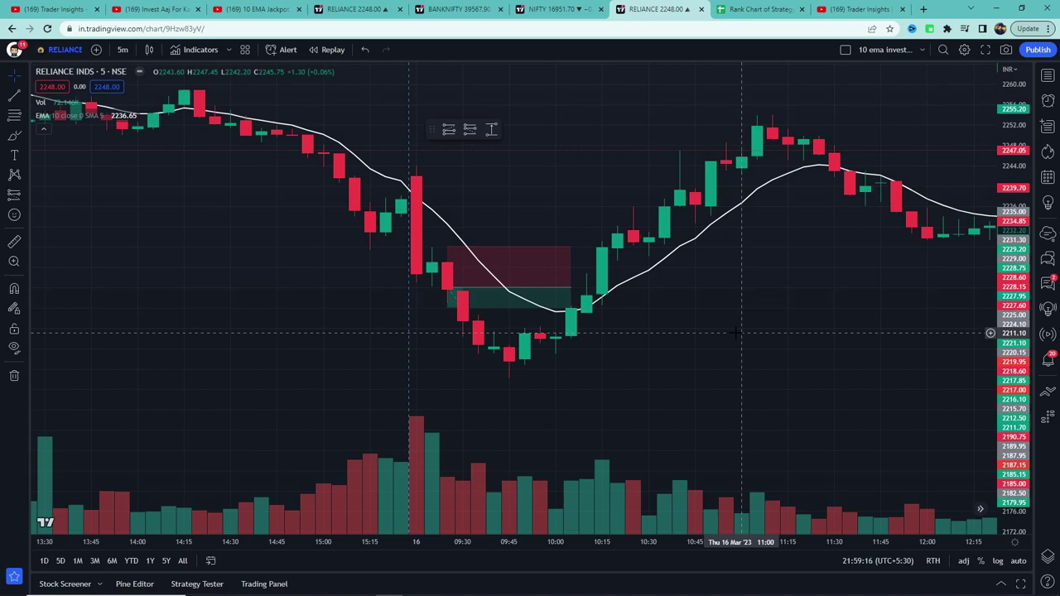
{"action": "left_click", "coordinate": [253, 9]}
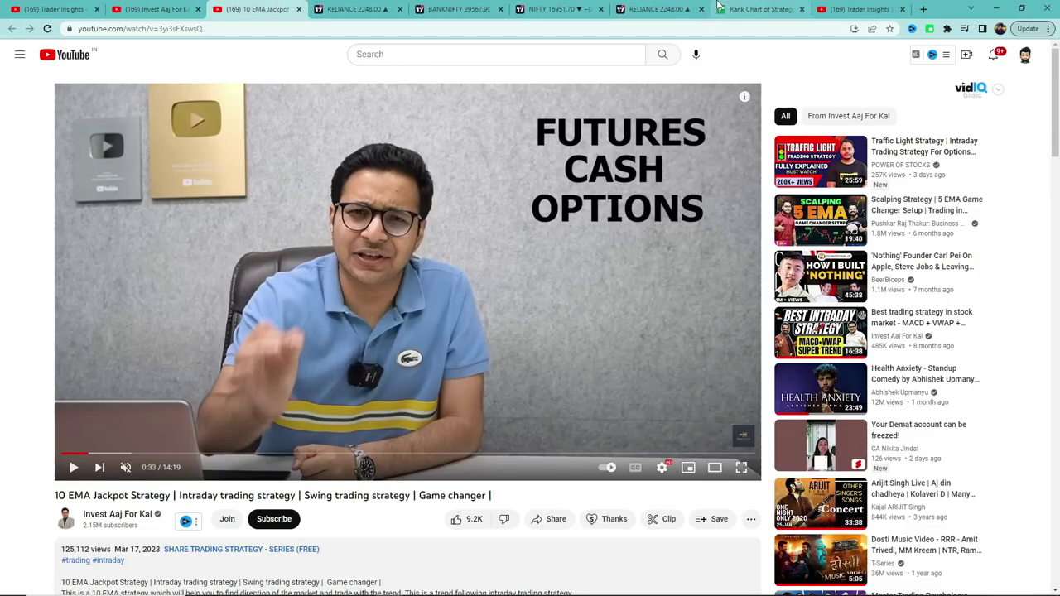
Return to the RELIANCE TradingView chart tab
{"action": "left_click", "coordinate": [679, 8]}
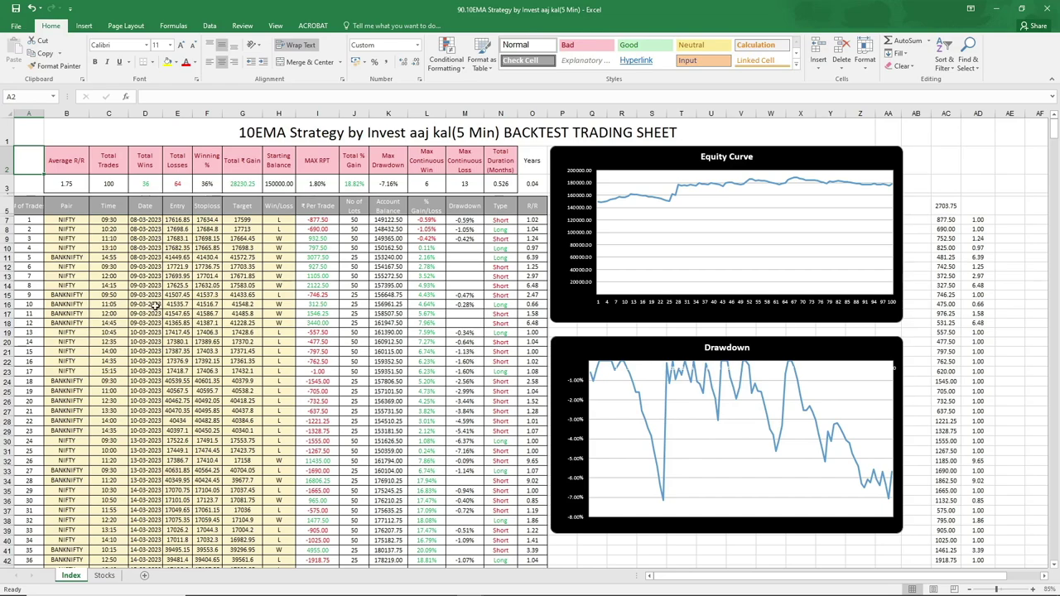
Compare the Stocks and Index backtest sheets at 90% zoom, then minimise Excel
{"action": "left_click", "coordinate": [104, 575]}
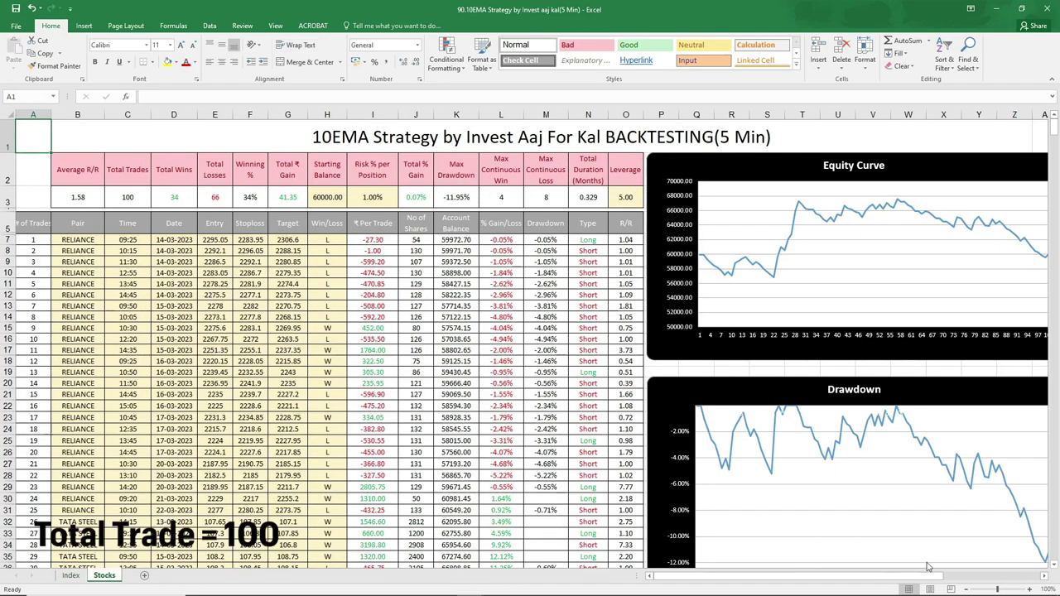
{"action": "left_click", "coordinate": [965, 589]}
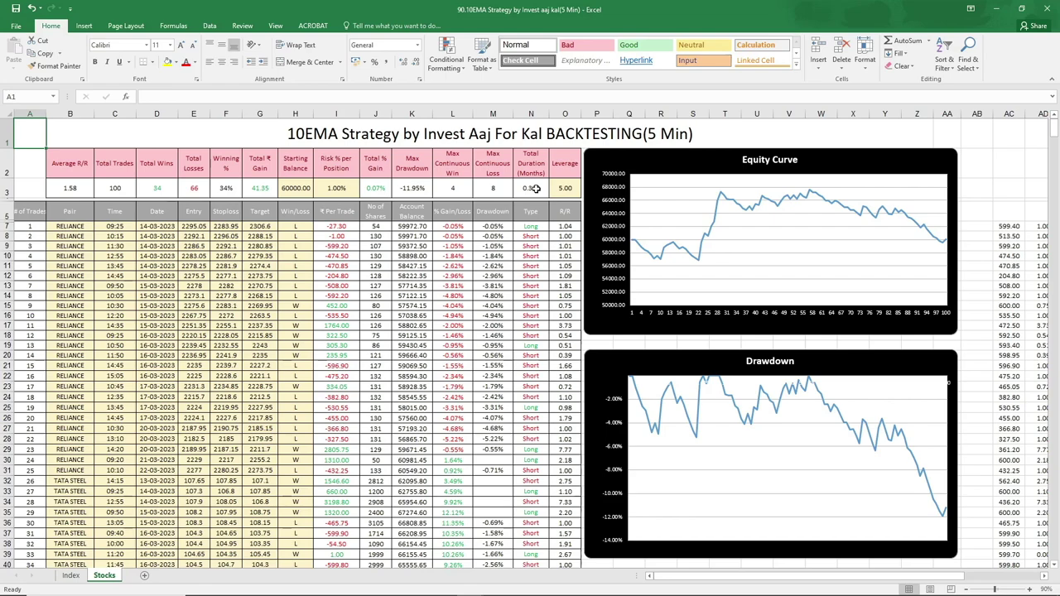
{"action": "left_click", "coordinate": [70, 576]}
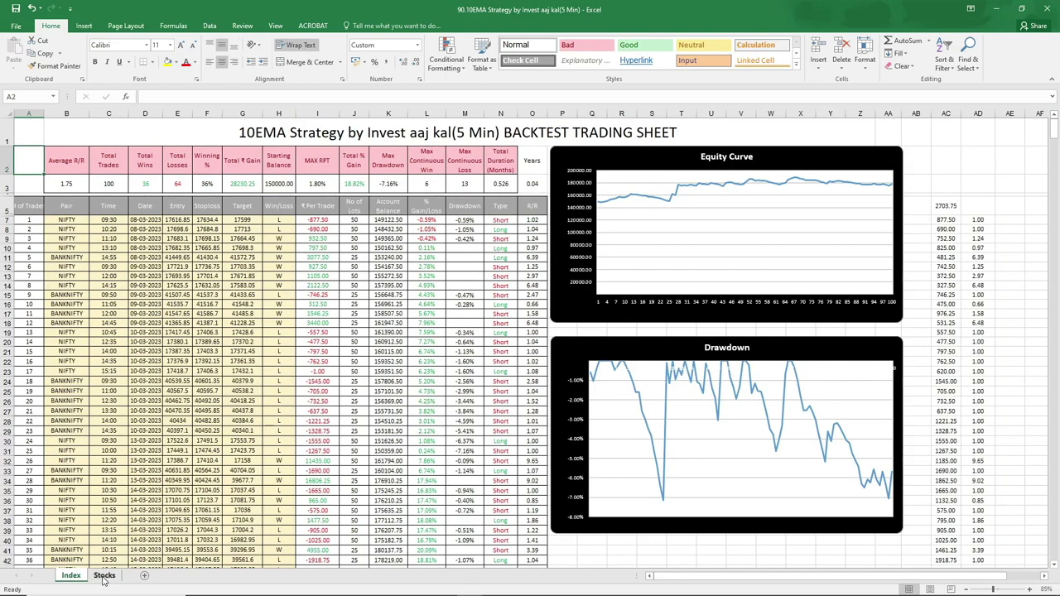
{"action": "left_click", "coordinate": [104, 575]}
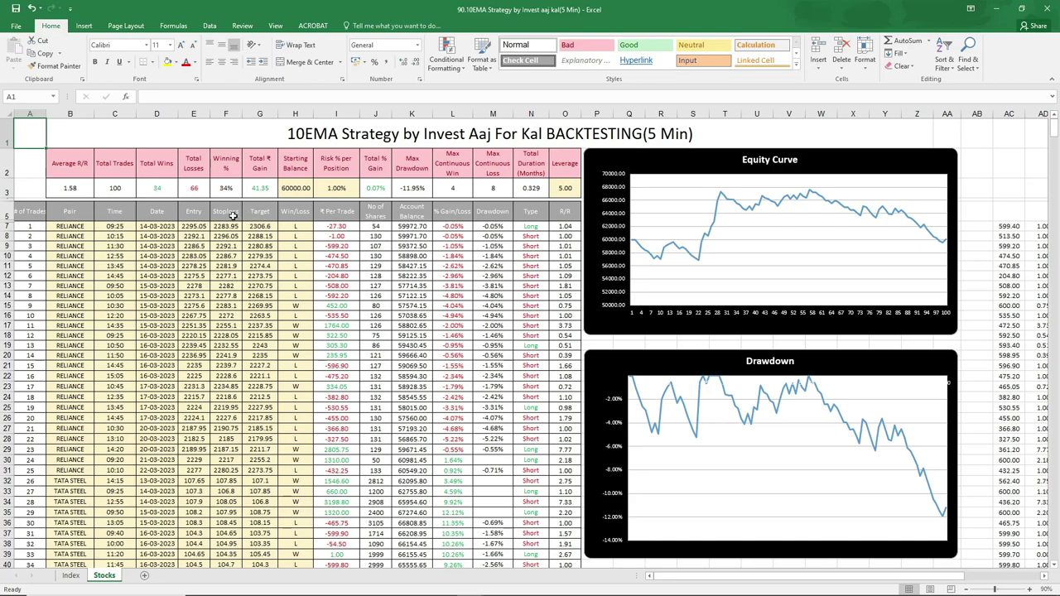
{"action": "left_click", "coordinate": [71, 576]}
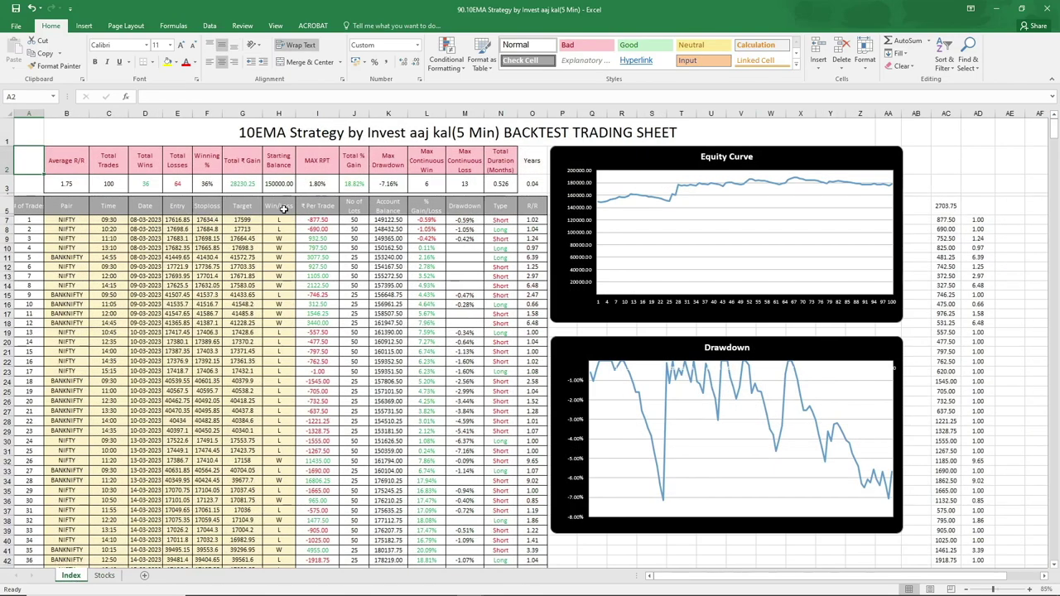
{"action": "left_click", "coordinate": [103, 576]}
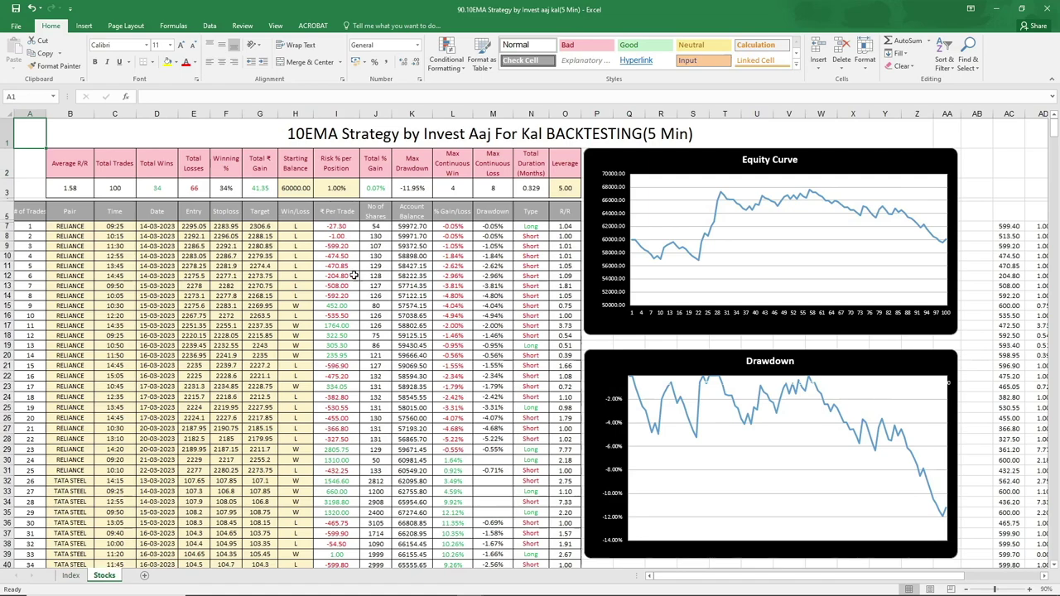
{"action": "left_click", "coordinate": [994, 9]}
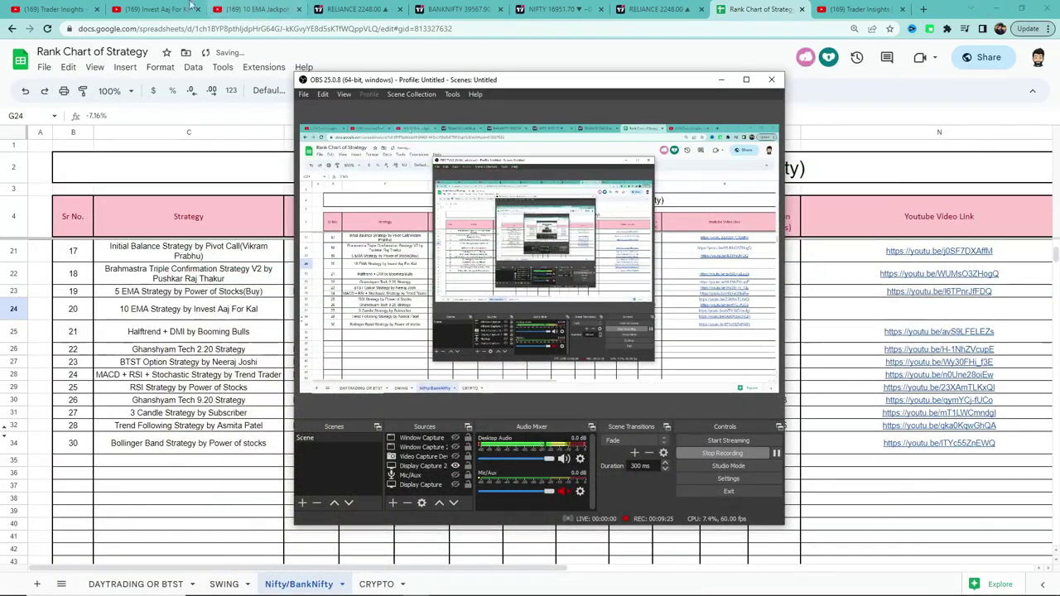
Select row 24, the 10 EMA Strategy, on the Nifty/BankNifty ranking sheet
{"action": "left_click", "coordinate": [140, 9]}
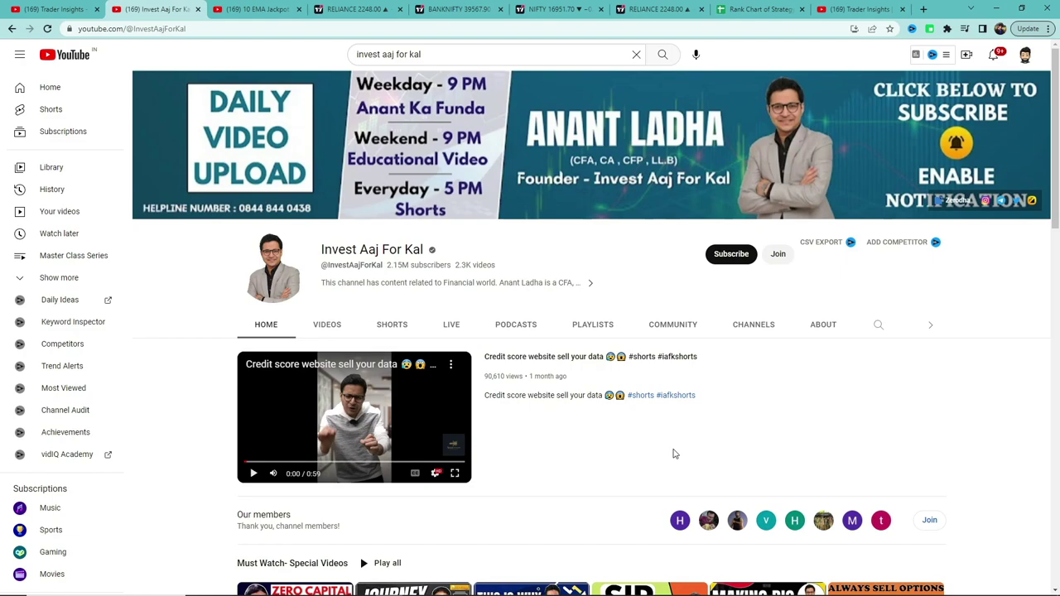
{"action": "left_click", "coordinate": [80, 7]}
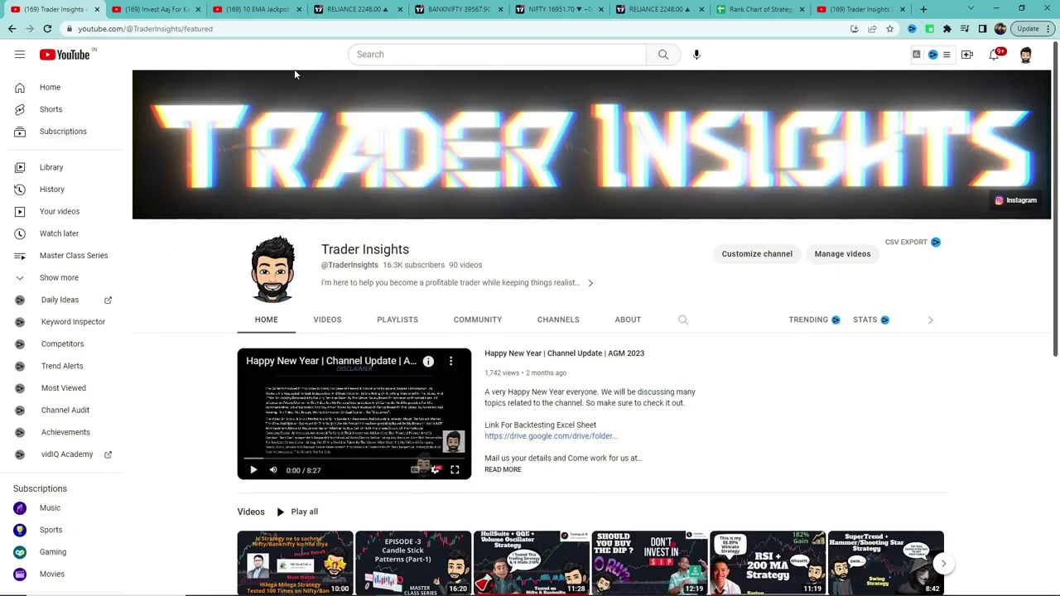
{"action": "left_click", "coordinate": [749, 9]}
{"action": "scroll", "coordinate": [319, 317], "scroll_direction": "up", "scroll_amount": 1}
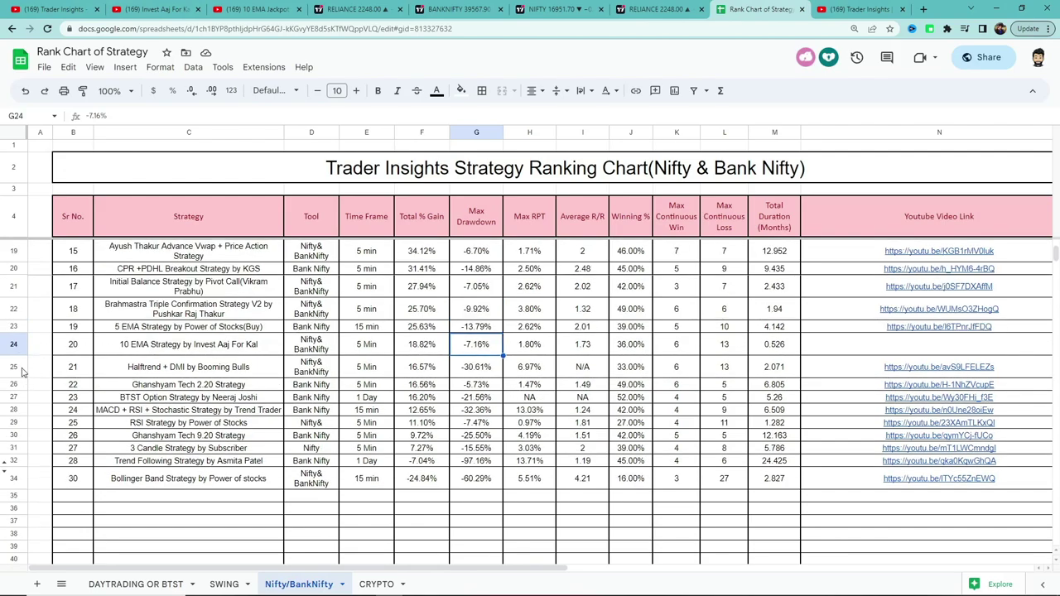
{"action": "left_click", "coordinate": [11, 345]}
{"action": "scroll", "coordinate": [408, 404], "scroll_direction": "up", "scroll_amount": 5}
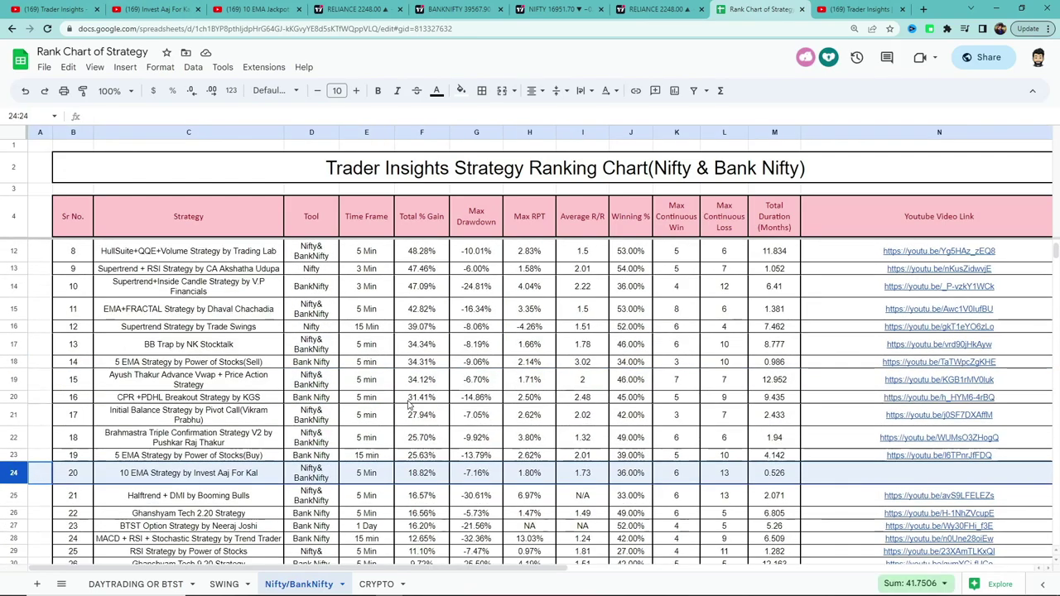
{"action": "scroll", "coordinate": [409, 404], "scroll_direction": "down", "scroll_amount": 3}
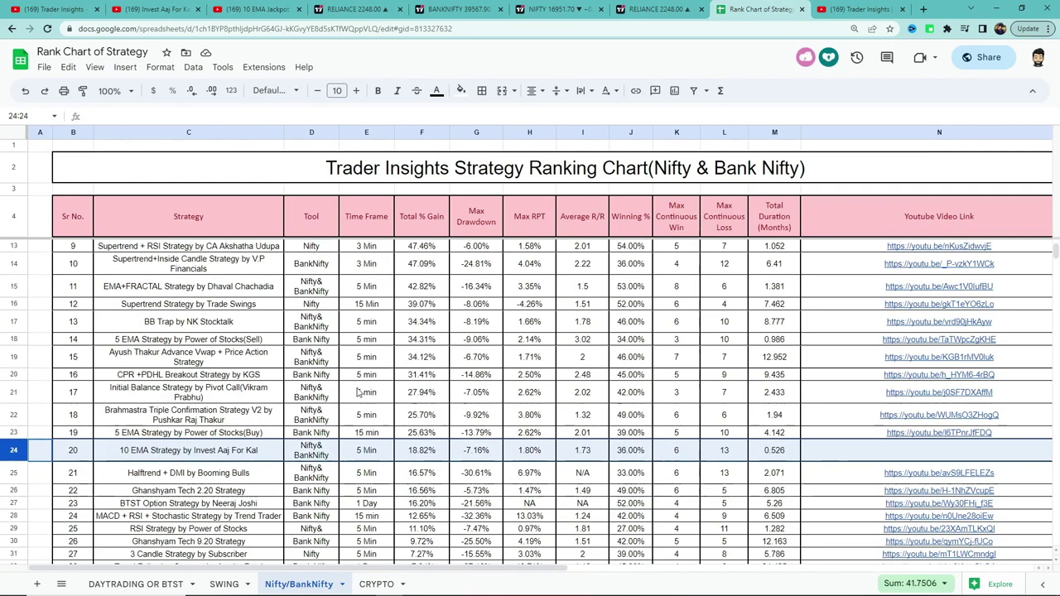
Select row 33, the 10 EMA Strategy, on the DAYTRADING OR BTST ranking
{"action": "left_click", "coordinate": [151, 584]}
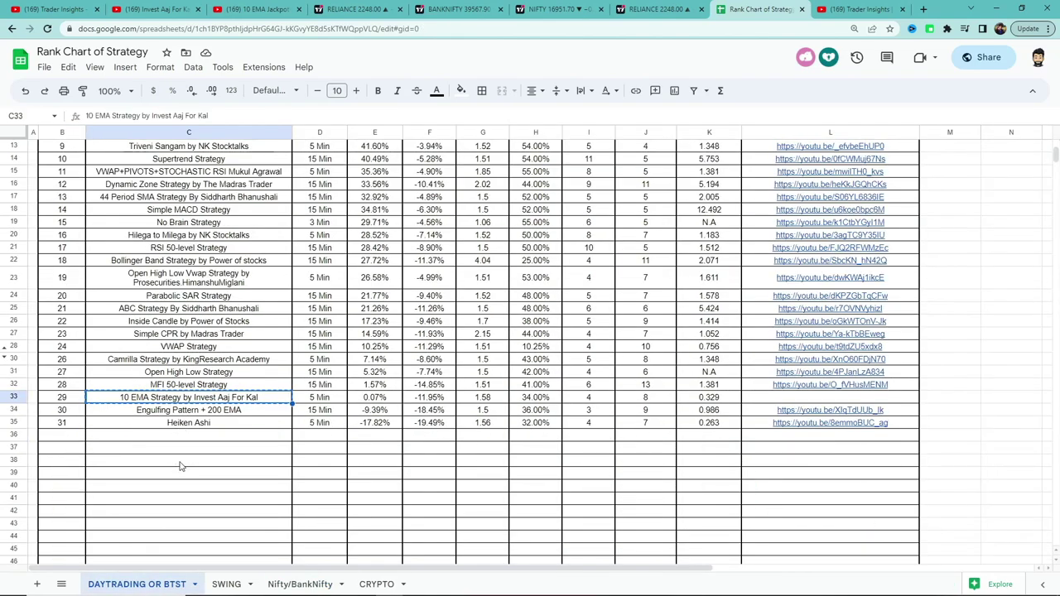
{"action": "left_click", "coordinate": [16, 399]}
{"action": "scroll", "coordinate": [439, 374], "scroll_direction": "up", "scroll_amount": 5}
{"action": "scroll", "coordinate": [439, 375], "scroll_direction": "down", "scroll_amount": 1}
{"action": "scroll", "coordinate": [436, 373], "scroll_direction": "down", "scroll_amount": 1}
{"action": "scroll", "coordinate": [436, 373], "scroll_direction": "up", "scroll_amount": 2}
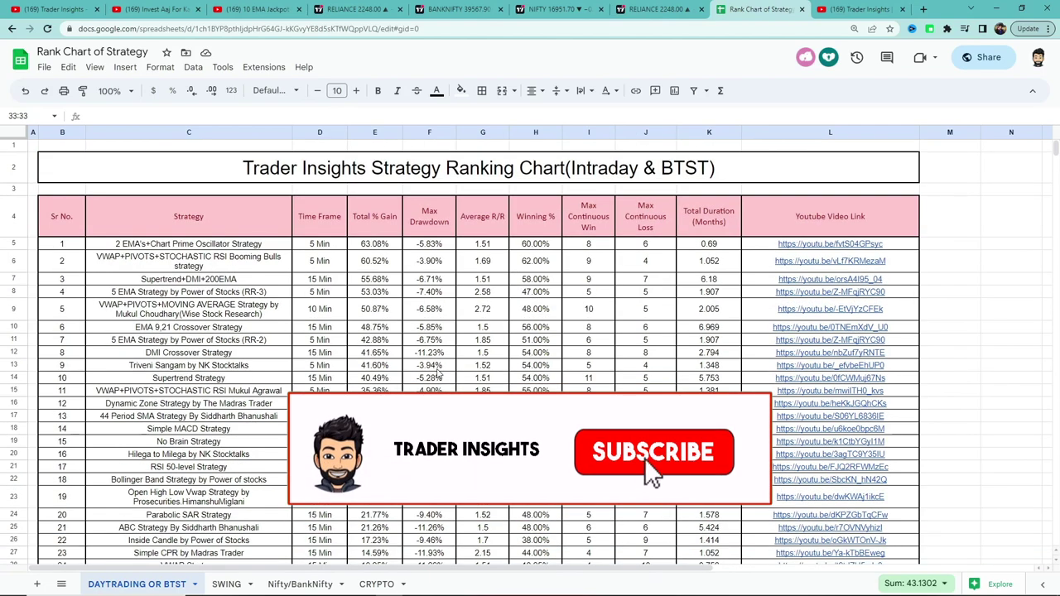
{"action": "left_click", "coordinate": [52, 9]}
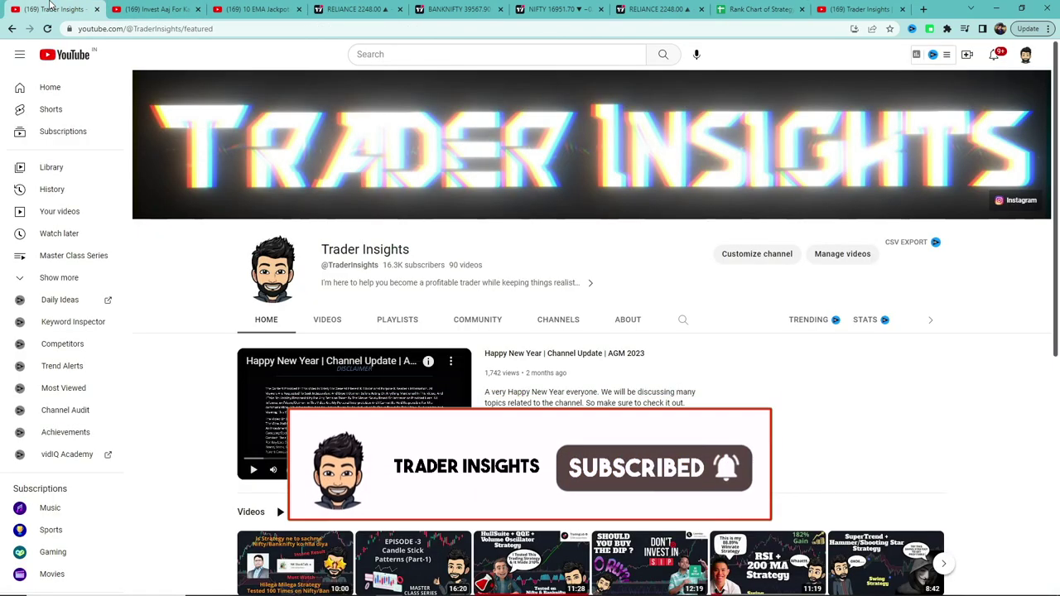